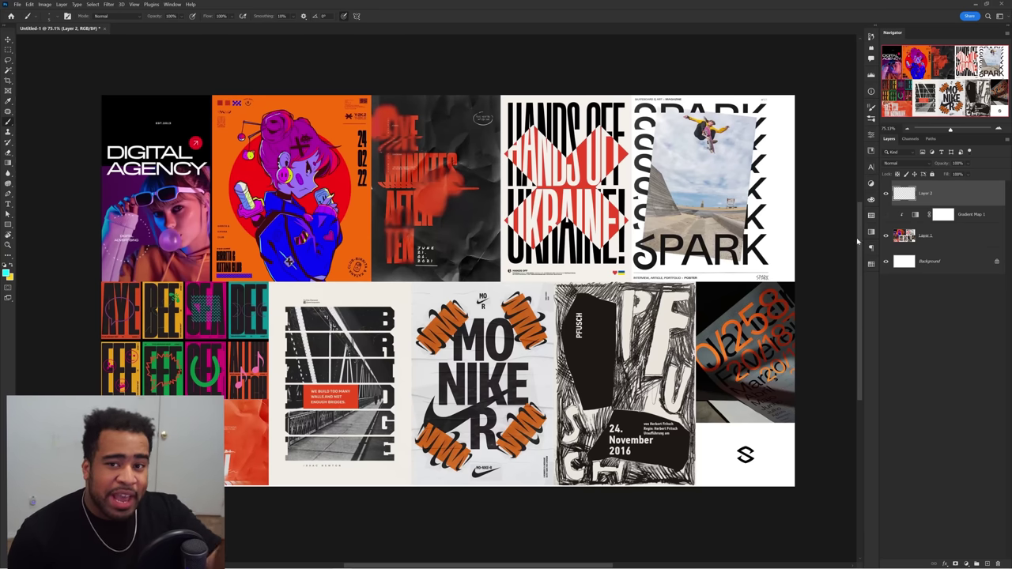
- Preview the reference posters in black and white with the gradient map, and switch the board back to colour
{"action": "left_click", "coordinate": [885, 214]}
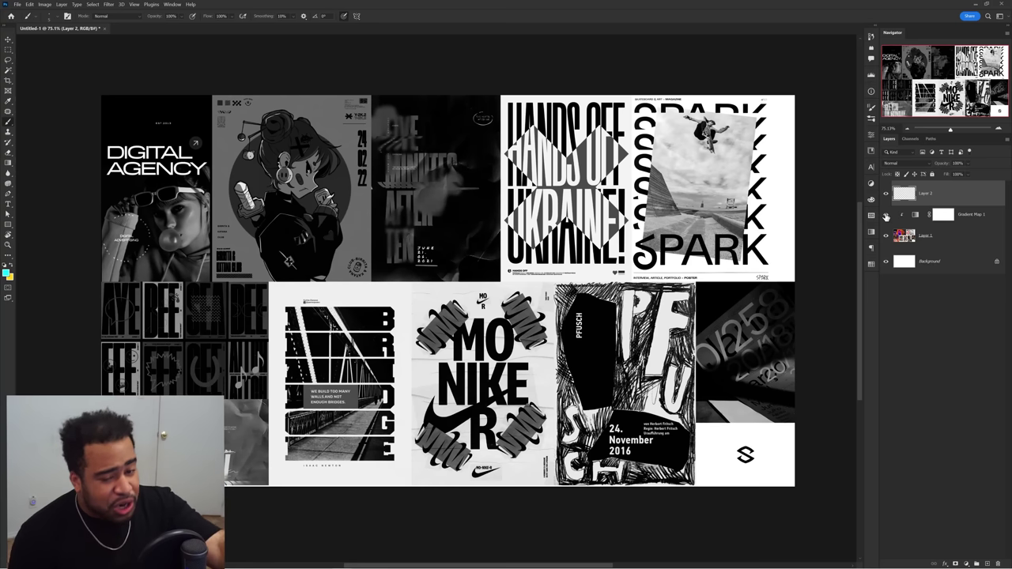
{"action": "left_click", "coordinate": [886, 214]}
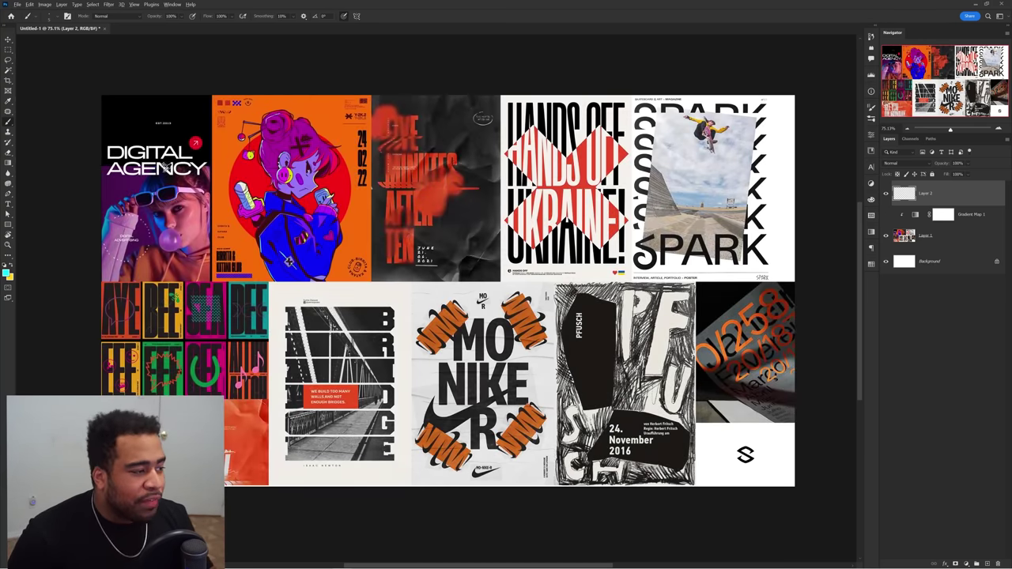
- Brush cyan outlines around the DIGITAL AGENCY title and the red arrow badge on the first reference poster
{"action": "scroll", "coordinate": [159, 173], "scroll_direction": "up", "scroll_amount": 4}
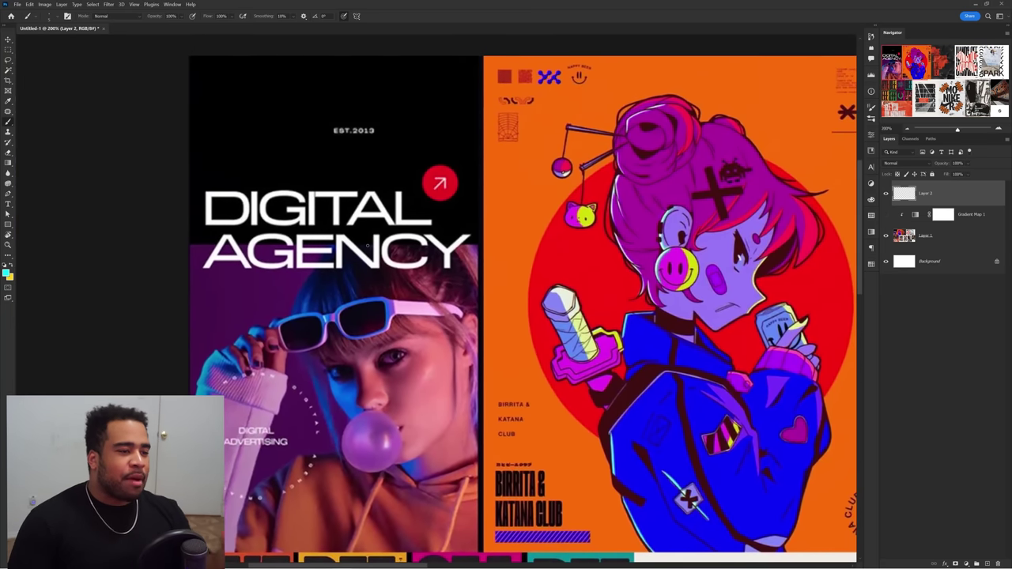
{"action": "mouse_move", "coordinate": [407, 184]}
{"action": "left_mouse_down"}
{"action": "mouse_move", "coordinate": [195, 183]}
{"action": "mouse_move", "coordinate": [491, 292]}
{"action": "mouse_move", "coordinate": [489, 194]}
{"action": "left_mouse_up"}
{"action": "mouse_move", "coordinate": [449, 164]}
{"action": "left_mouse_down"}
{"action": "mouse_move", "coordinate": [438, 147]}
{"action": "mouse_move", "coordinate": [465, 155]}
{"action": "left_mouse_up"}
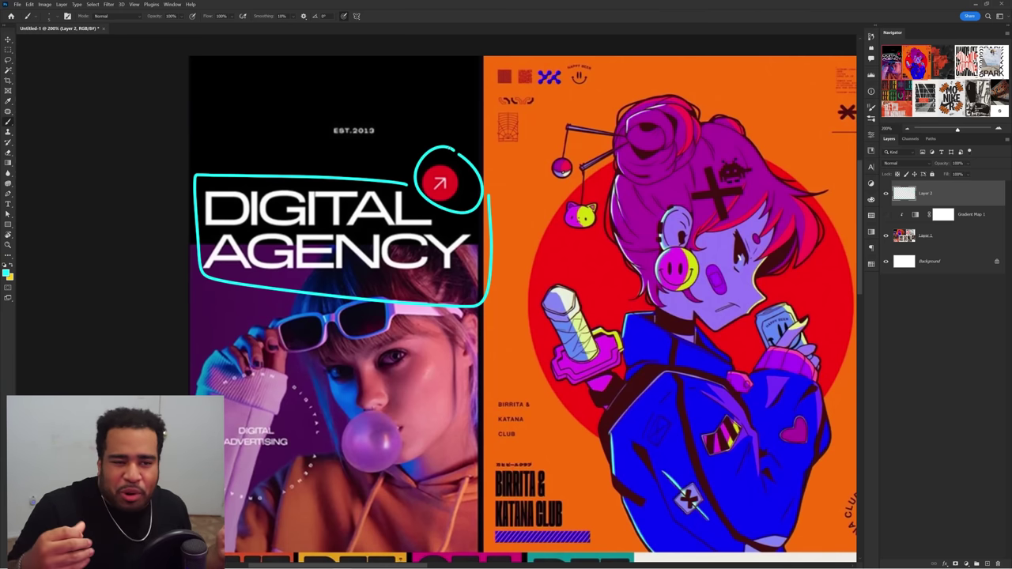
{"action": "scroll", "coordinate": [273, 151], "scroll_direction": "down", "scroll_amount": 4}
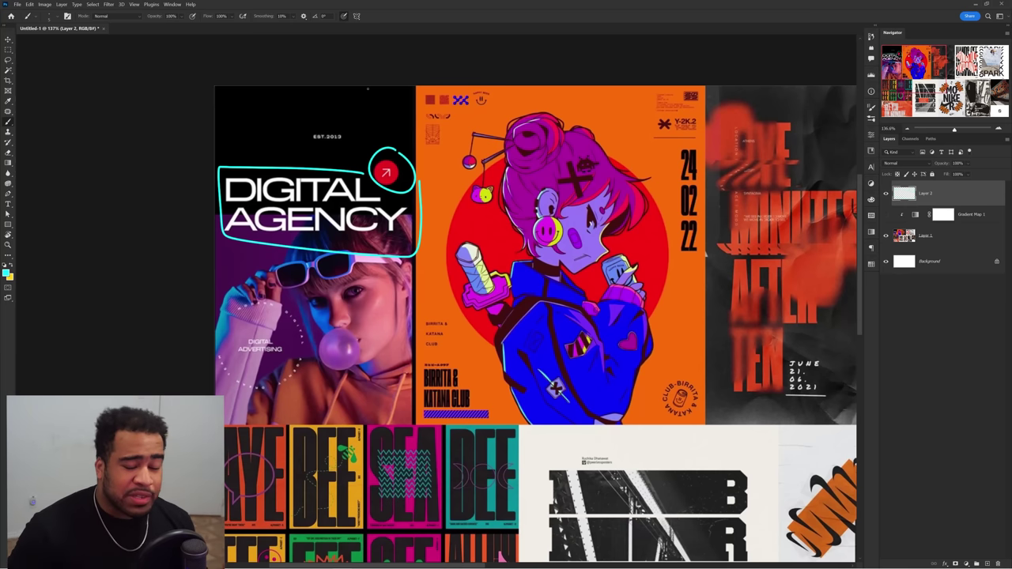
{"action": "mouse_move", "coordinate": [215, 85]}
{"action": "left_mouse_down"}
{"action": "mouse_move", "coordinate": [215, 98]}
{"action": "mouse_move", "coordinate": [452, 101]}
{"action": "mouse_move", "coordinate": [453, 82]}
{"action": "left_mouse_up"}
{"action": "key", "text": "ctrl+z"}
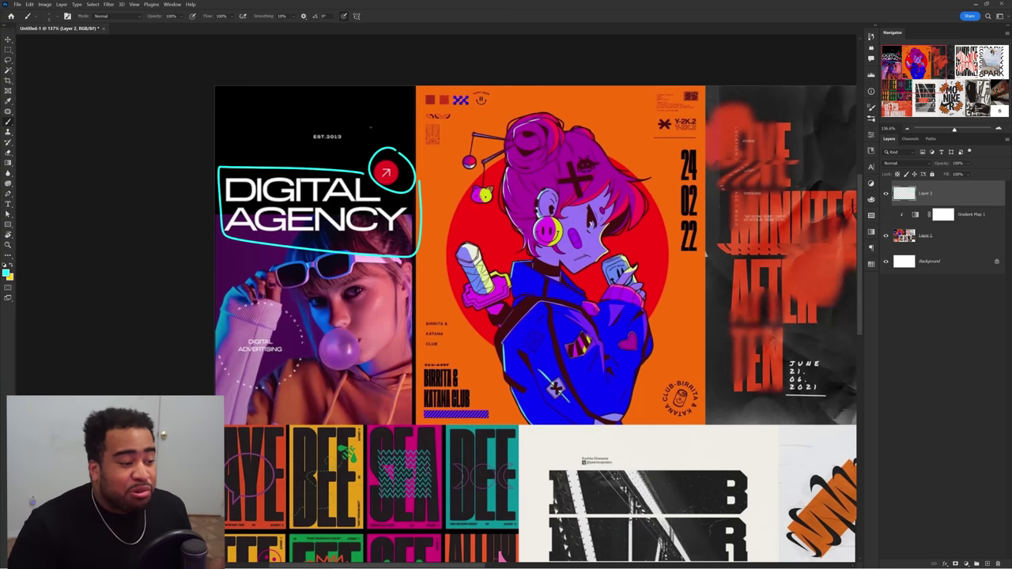
- Handwrite a short cyan note starting with "Com" over the bubble-gum photo on the DIGITAL AGENCY poster
{"action": "mouse_move", "coordinate": [321, 345]}
{"action": "left_mouse_down"}
{"action": "mouse_move", "coordinate": [309, 350]}
{"action": "mouse_move", "coordinate": [313, 359]}
{"action": "left_mouse_up"}
{"action": "left_click_drag", "start_coordinate": [329, 346], "coordinate": [350, 348]}
{"action": "left_click_drag", "start_coordinate": [358, 339], "coordinate": [356, 348]}
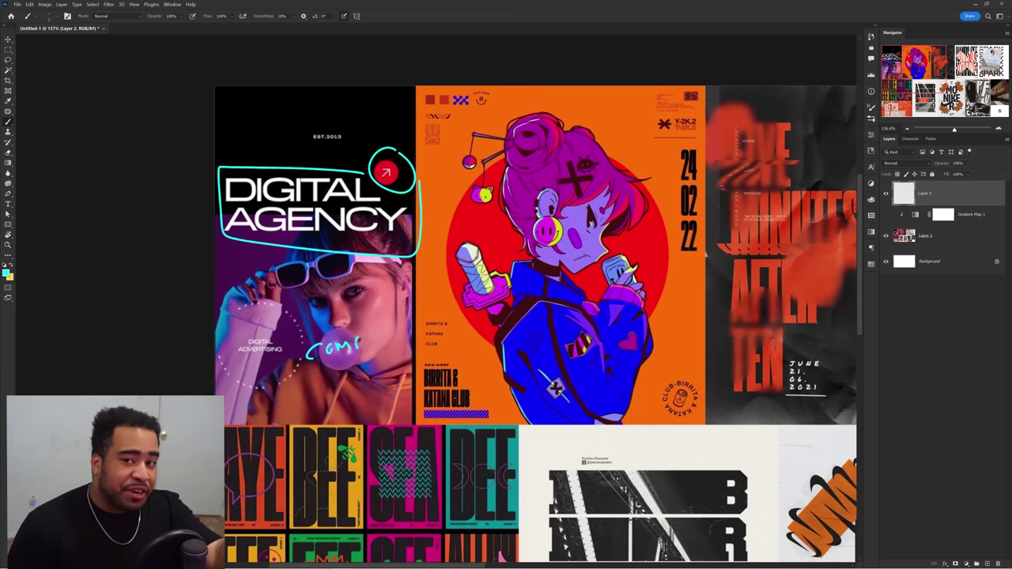
- Handwrite the word "Color" in cyan near the upper edge of the orange illustrated poster
{"action": "key", "text": "ctrl+minus"}
{"action": "mouse_move", "coordinate": [393, 154]}
{"action": "left_mouse_down"}
{"action": "mouse_move", "coordinate": [392, 162]}
{"action": "mouse_move", "coordinate": [403, 157]}
{"action": "left_mouse_up"}
{"action": "mouse_move", "coordinate": [411, 144]}
{"action": "left_mouse_down"}
{"action": "mouse_move", "coordinate": [412, 158]}
{"action": "mouse_move", "coordinate": [424, 158]}
{"action": "left_mouse_up"}
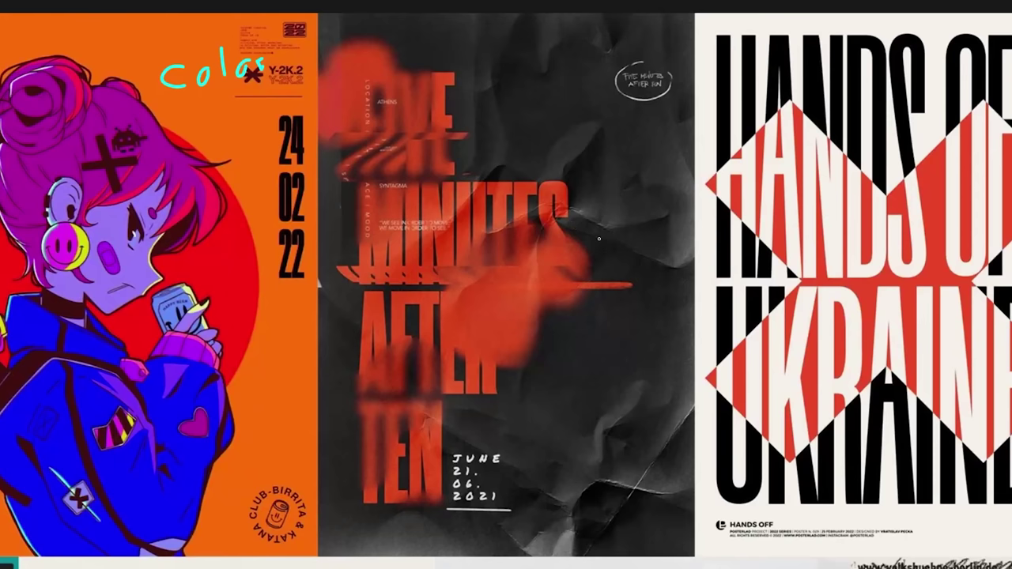
- Circle the blurred red smear and mark the small captions on the dark poster with the red title
{"action": "mouse_move", "coordinate": [598, 238]}
{"action": "left_mouse_down"}
{"action": "mouse_move", "coordinate": [583, 227]}
{"action": "mouse_move", "coordinate": [597, 224]}
{"action": "left_mouse_up"}
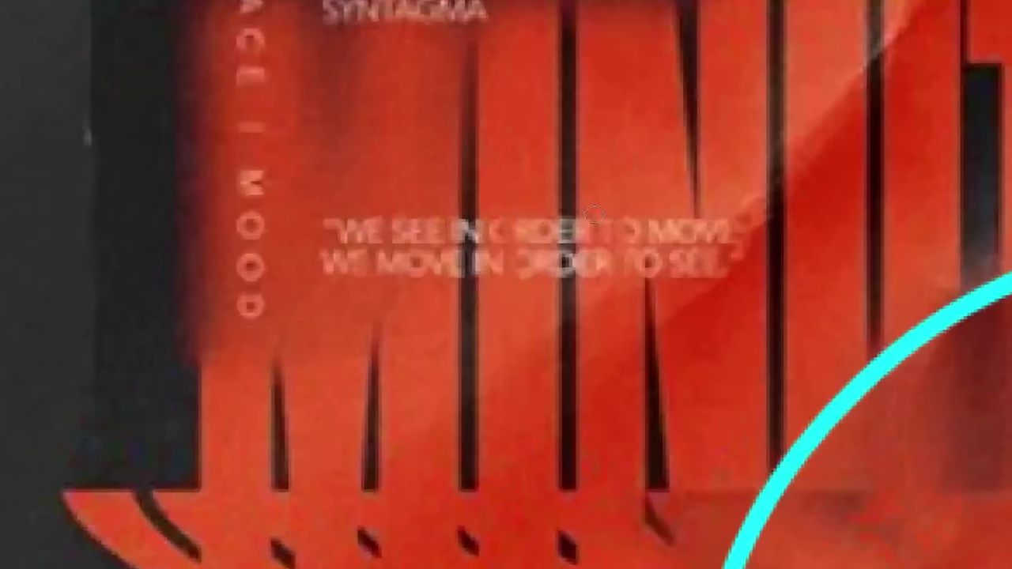
{"action": "mouse_move", "coordinate": [439, 214]}
{"action": "left_mouse_down"}
{"action": "mouse_move", "coordinate": [399, 215]}
{"action": "mouse_move", "coordinate": [743, 308]}
{"action": "mouse_move", "coordinate": [686, 192]}
{"action": "left_mouse_up"}
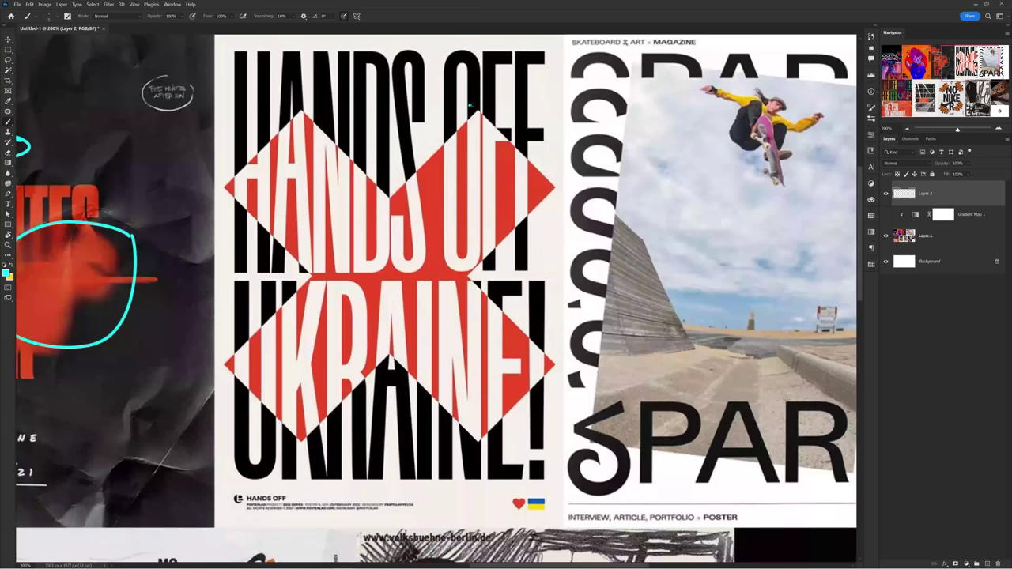
{"action": "left_click_drag", "start_coordinate": [469, 105], "coordinate": [608, 109]}
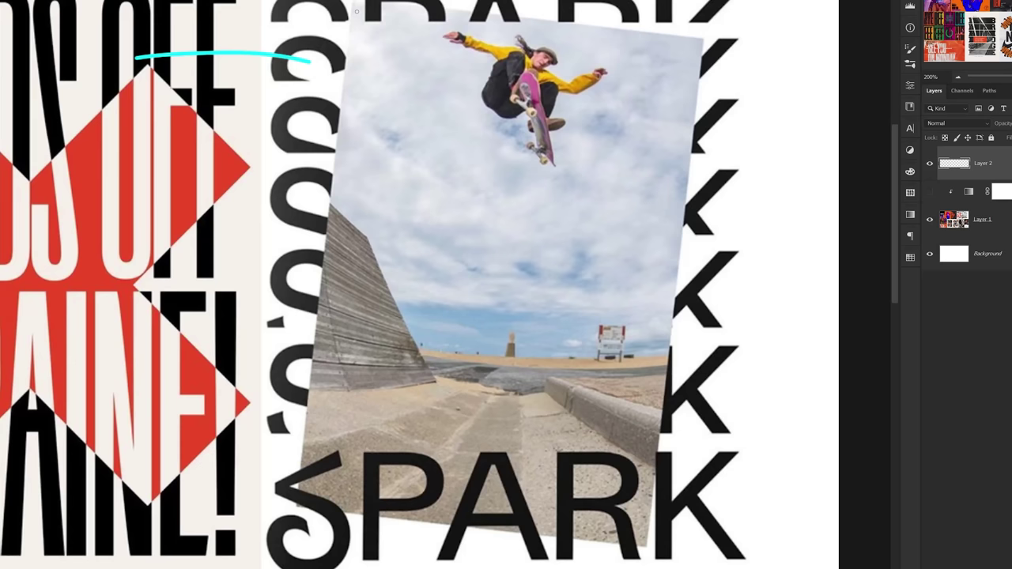
- Mark the SPARK skater photo, the colourful letter-poster grid and the BRIDGE poster with cyan brush strokes
{"action": "left_click_drag", "start_coordinate": [358, 1], "coordinate": [291, 310]}
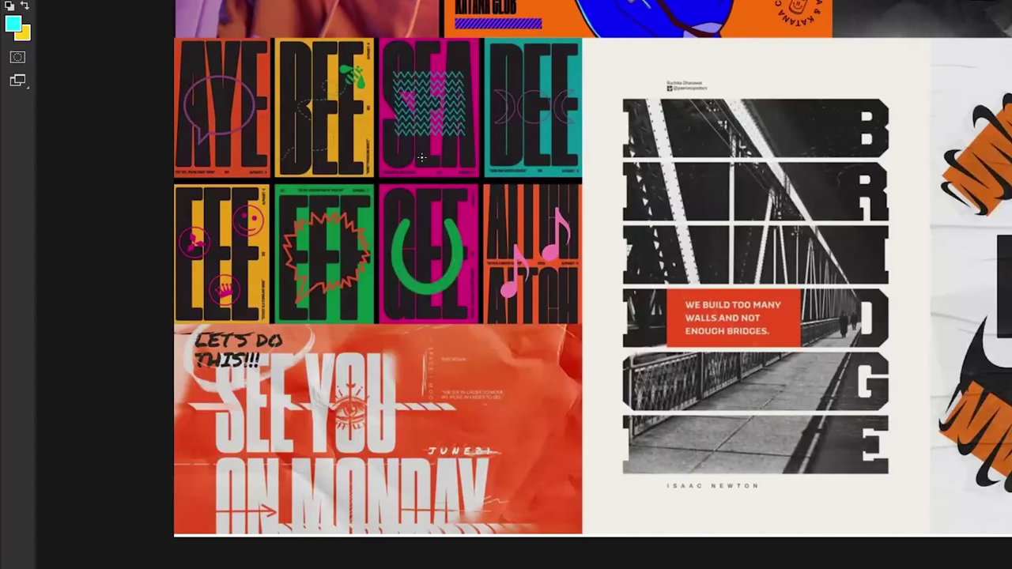
{"action": "left_click_drag", "start_coordinate": [459, 147], "coordinate": [396, 193]}
{"action": "left_click_drag", "start_coordinate": [387, 133], "coordinate": [457, 198]}
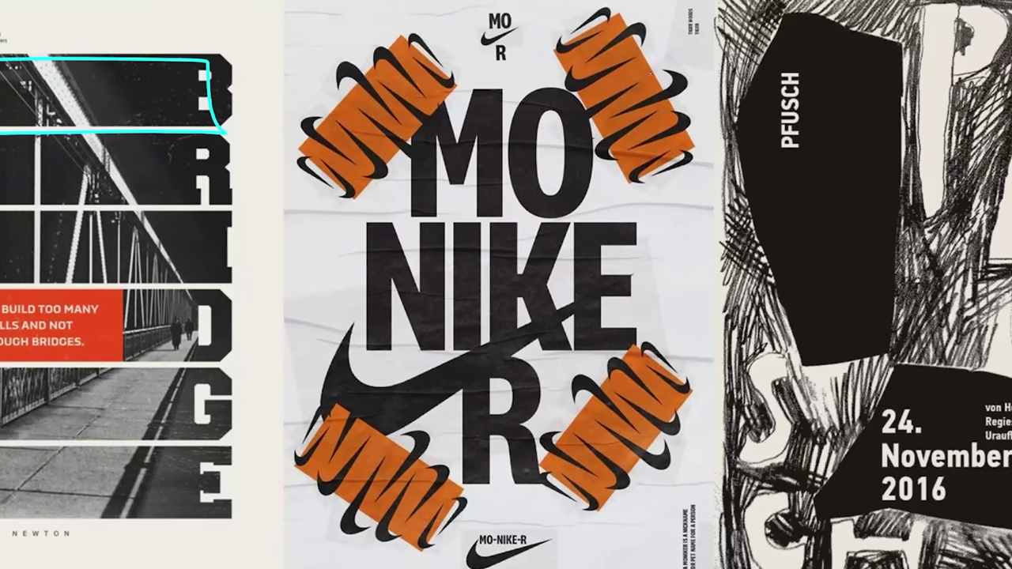
{"action": "mouse_move", "coordinate": [650, 71]}
{"action": "left_mouse_down"}
{"action": "mouse_move", "coordinate": [604, 69]}
{"action": "mouse_move", "coordinate": [622, 93]}
{"action": "left_mouse_up"}
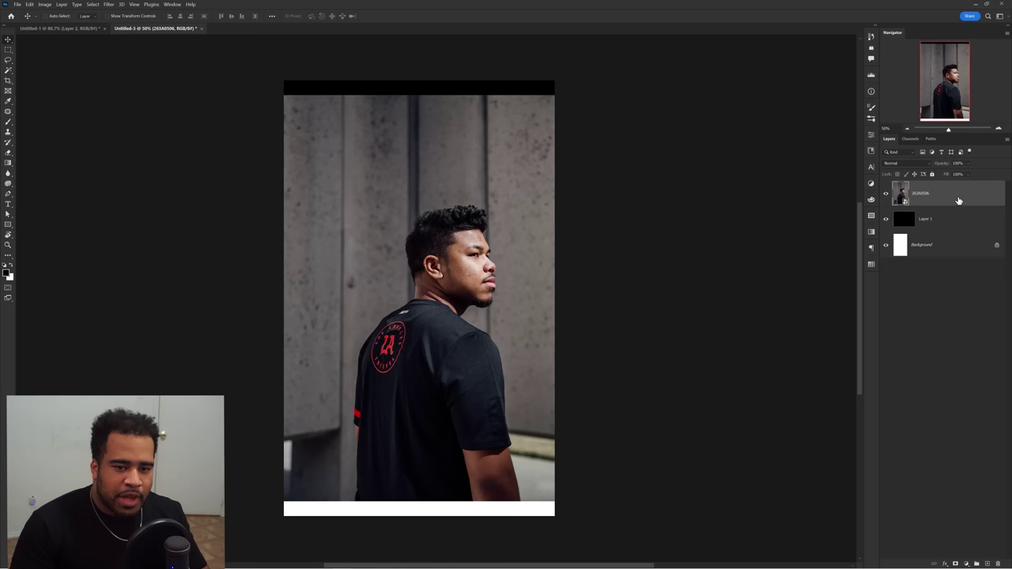
- In the new poster document, place the portrait photo layer beneath the black block and enlarge it within the lower half
{"action": "left_click_drag", "start_coordinate": [949, 198], "coordinate": [947, 231]}
{"action": "left_click_drag", "start_coordinate": [468, 308], "coordinate": [492, 368]}
{"action": "key", "text": "ctrl+t"}
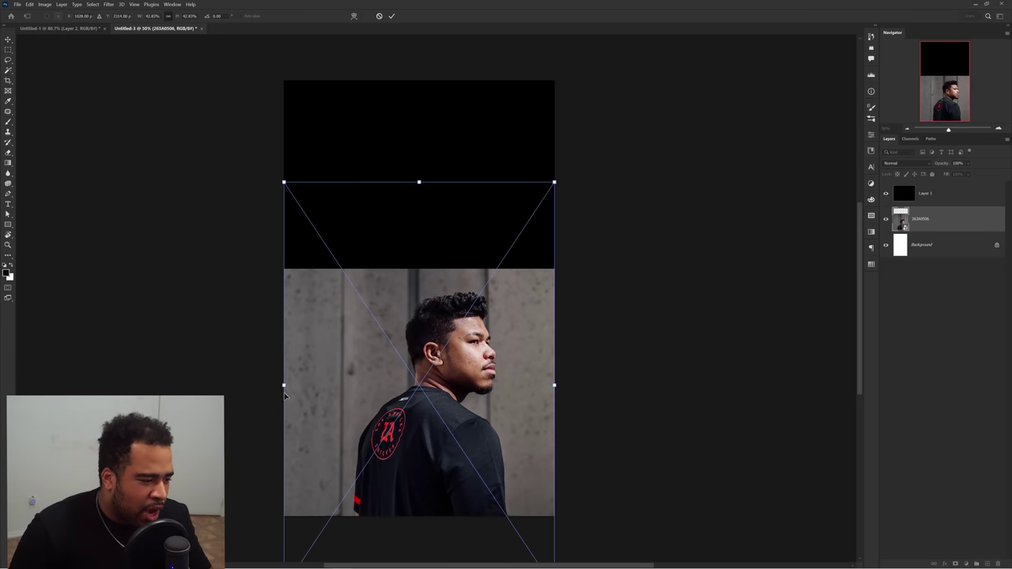
{"action": "left_click_drag", "start_coordinate": [284, 387], "coordinate": [235, 385]}
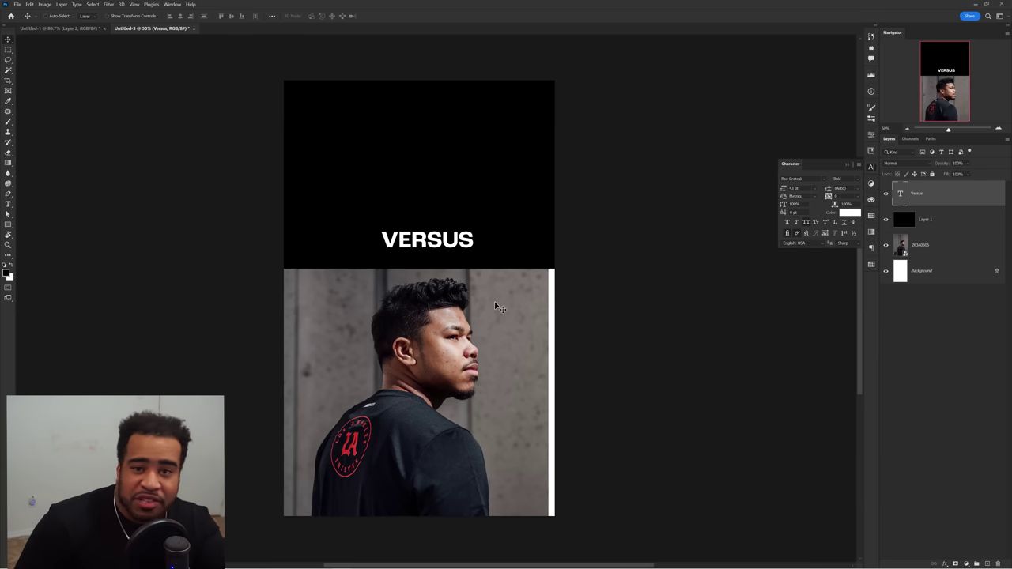
- Cut the man out of the portrait photo's concrete backdrop with a layer mask
{"action": "left_click", "coordinate": [933, 252]}
{"action": "key", "text": "w"}
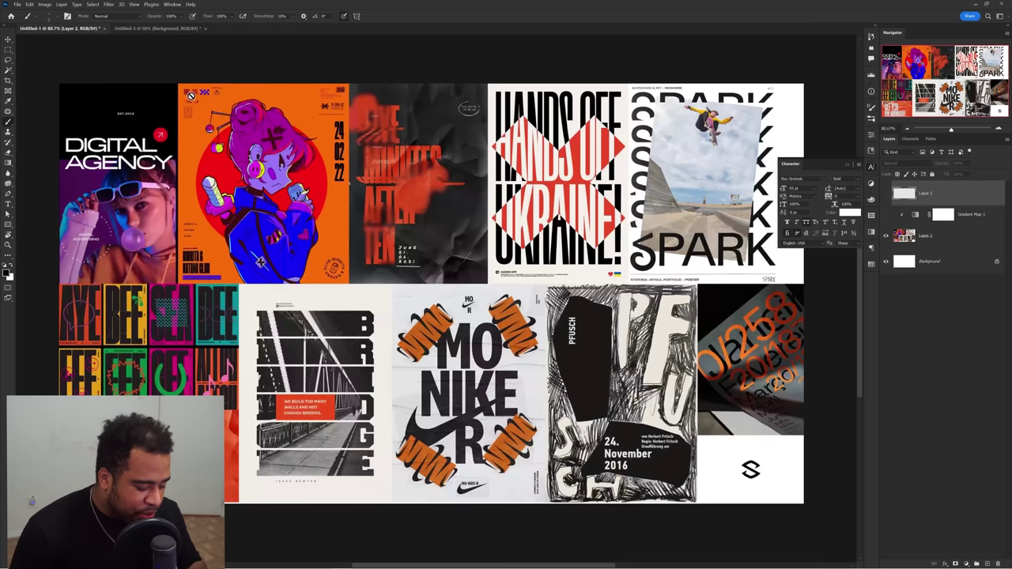
- Sample the orange from the illustrated reference poster and fill the new poster's Background layer with it
{"action": "left_click", "coordinate": [304, 102], "text": "alt"}
{"action": "key", "text": "v"}
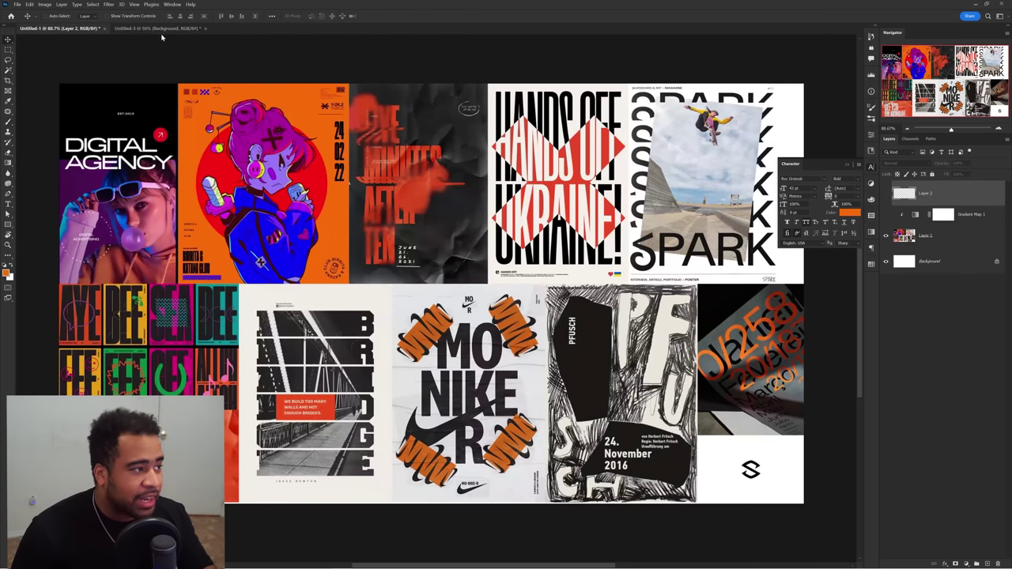
{"action": "left_click", "coordinate": [158, 29]}
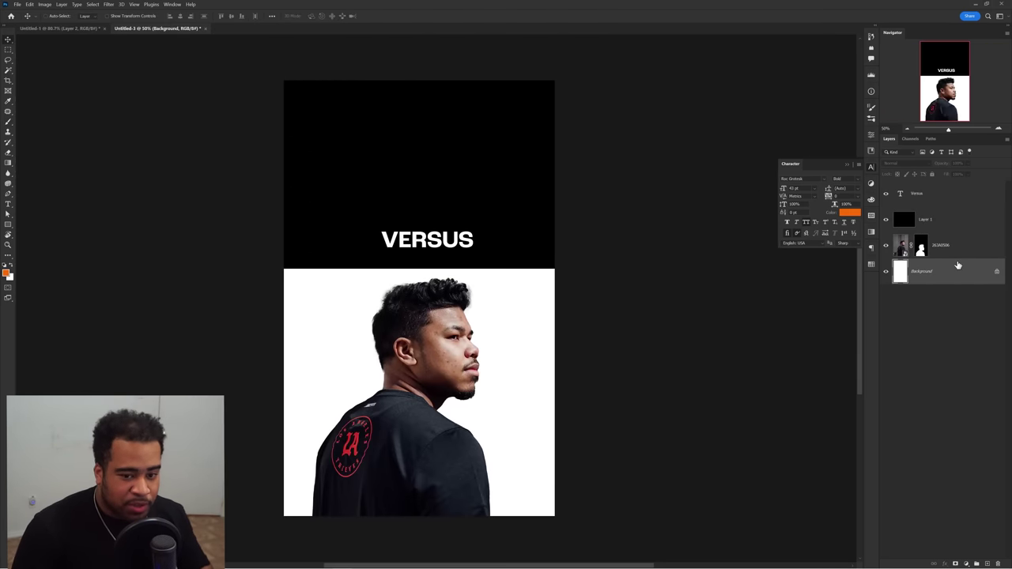
{"action": "key", "text": "alt+BackSpace"}
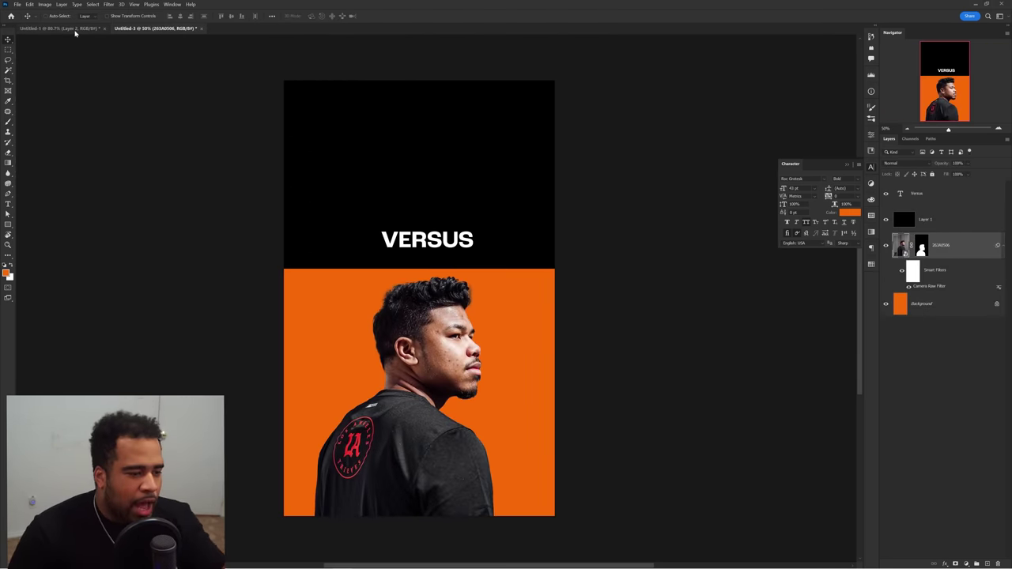
- Compare the new poster with the references, examining the small text on the orange poster and the overlapping type on HANDS OFF UKRAINE
{"action": "left_click", "coordinate": [74, 30]}
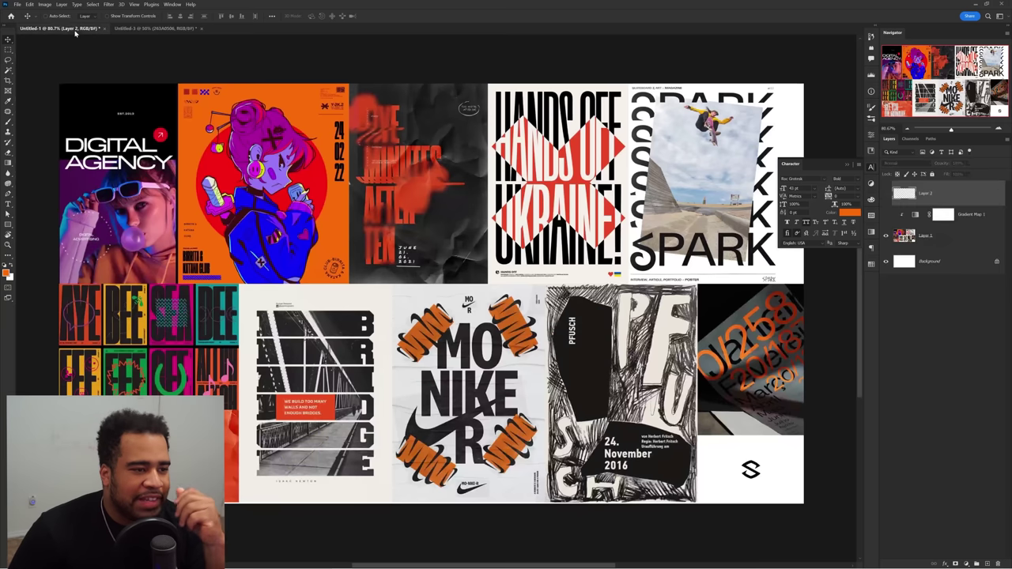
{"action": "left_click", "coordinate": [155, 29]}
{"action": "key", "text": "ctrl+Tab"}
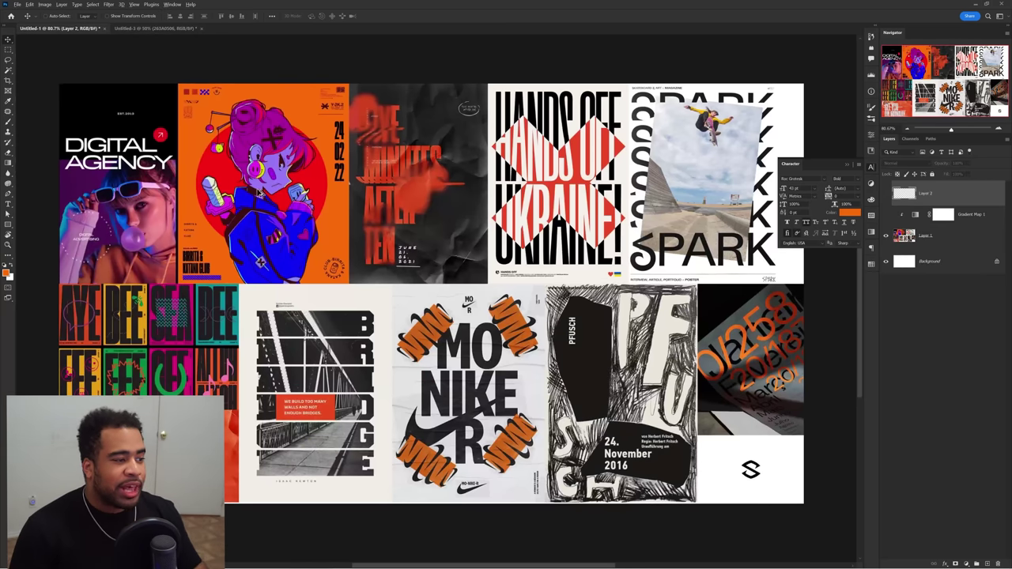
{"action": "scroll", "coordinate": [214, 230], "scroll_direction": "up", "scroll_amount": 2}
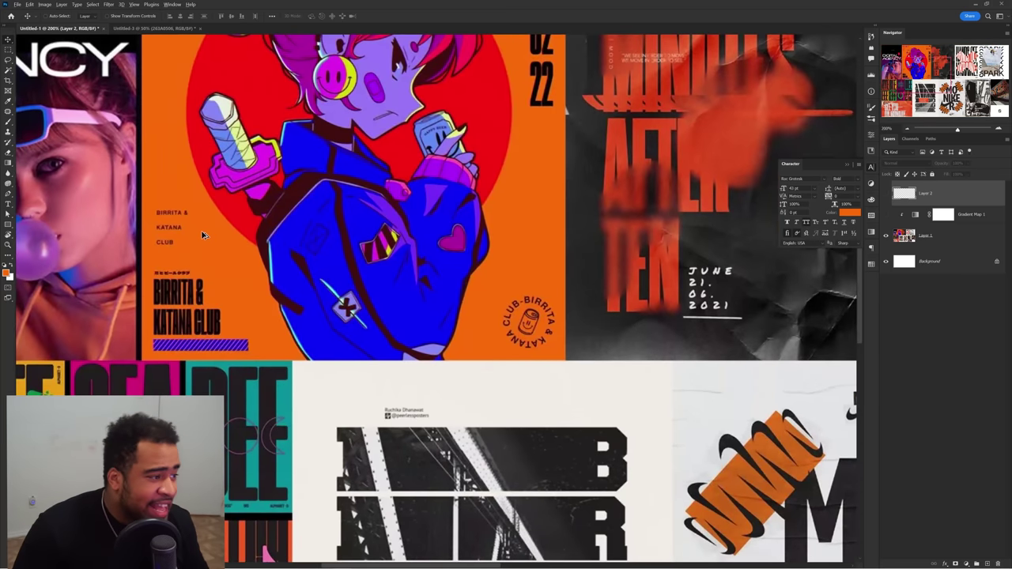
{"action": "scroll", "coordinate": [202, 235], "scroll_direction": "up", "scroll_amount": 1}
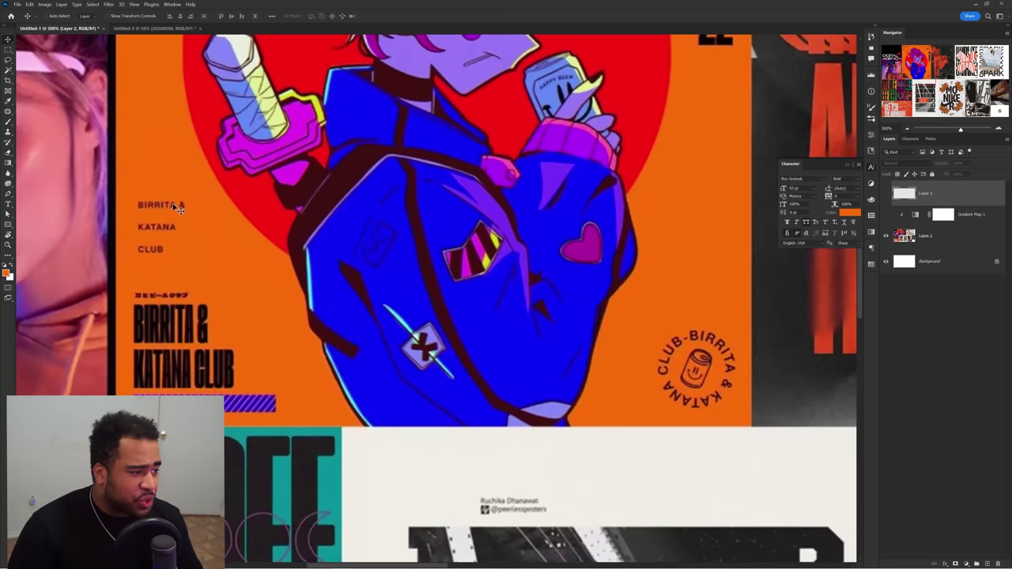
{"action": "left_click", "coordinate": [145, 28]}
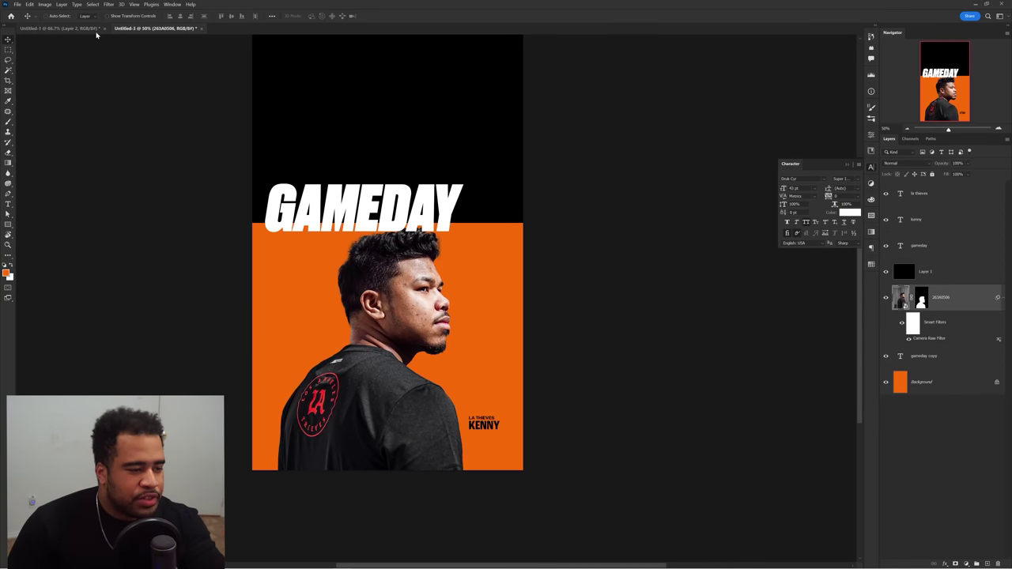
{"action": "left_click", "coordinate": [95, 30]}
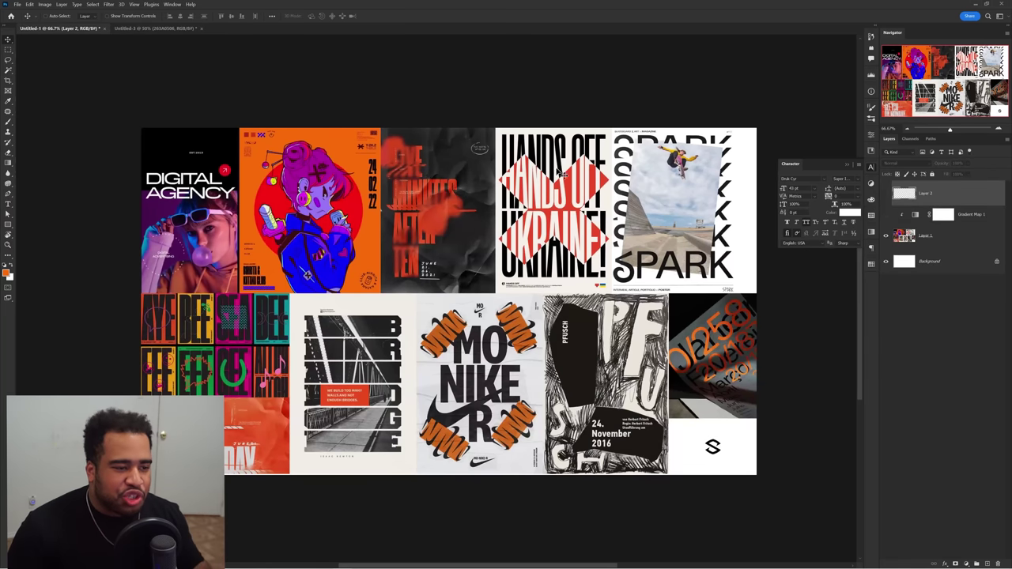
{"action": "scroll", "coordinate": [570, 181], "scroll_direction": "up", "scroll_amount": 3}
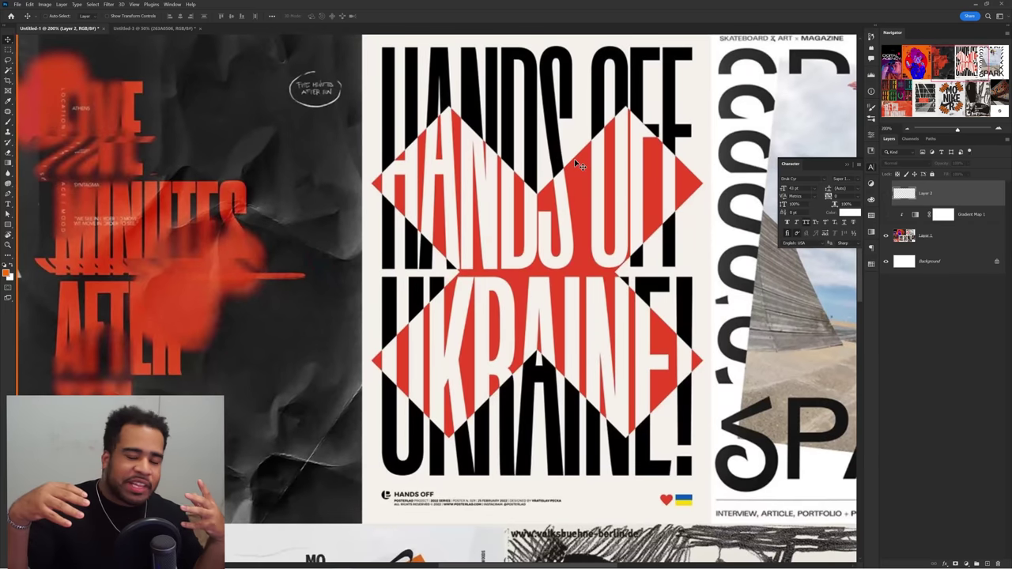
- In the GAMEDAY poster, move the large white VS text to the left behind the man
{"action": "left_click", "coordinate": [146, 28]}
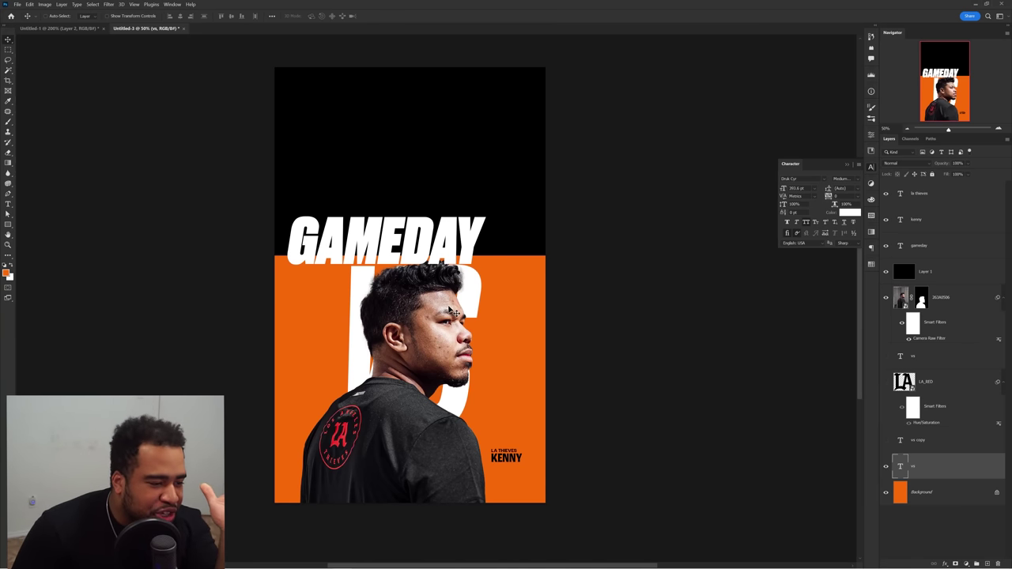
{"action": "left_click_drag", "start_coordinate": [454, 307], "coordinate": [402, 318]}
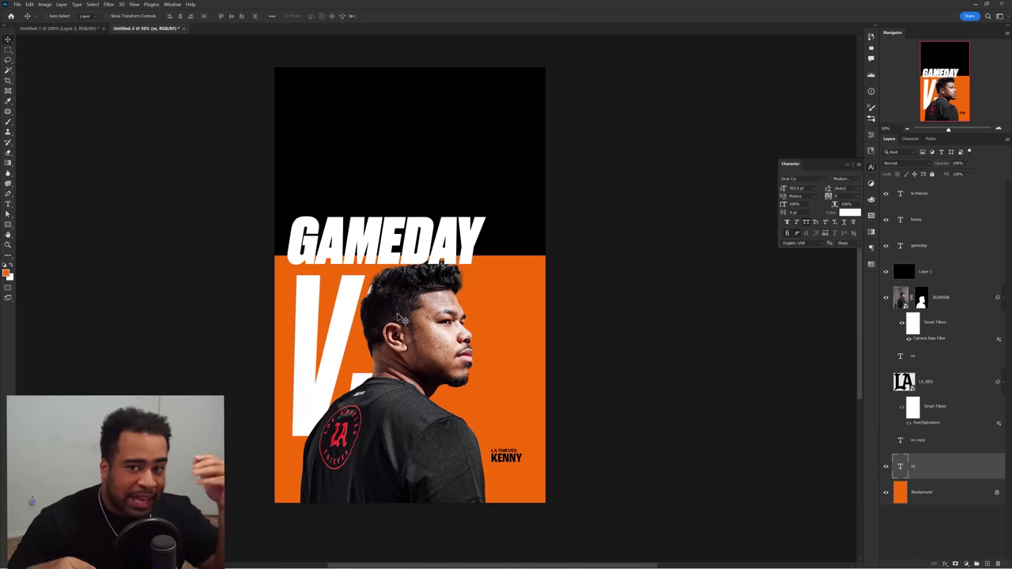
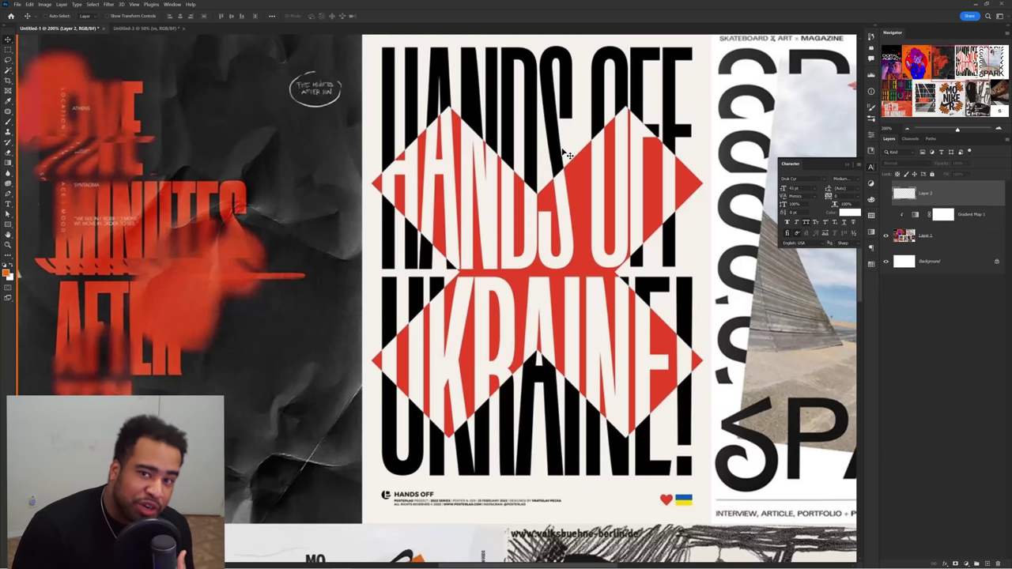
- In the GAMEDAY poster, shift the large white VS text up and left so it runs off the poster's edge
{"action": "left_click", "coordinate": [190, 28]}
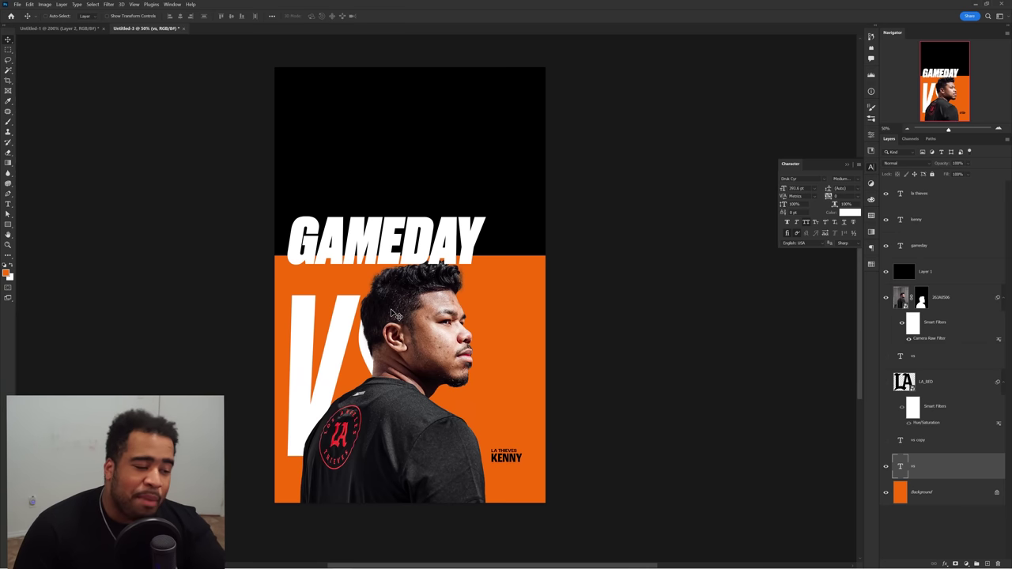
{"action": "left_click_drag", "start_coordinate": [389, 310], "coordinate": [372, 295]}
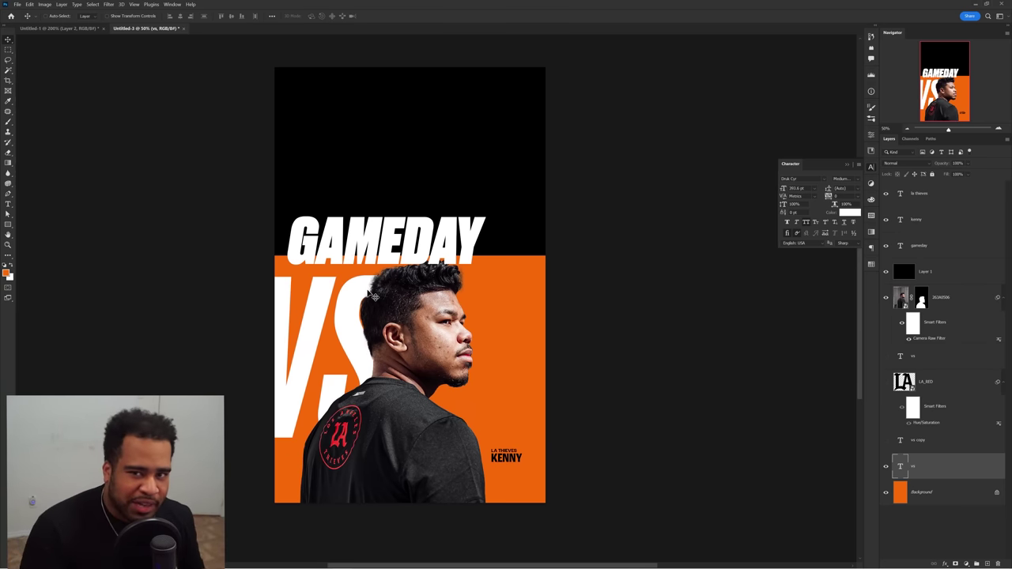
{"action": "left_click", "coordinate": [55, 28]}
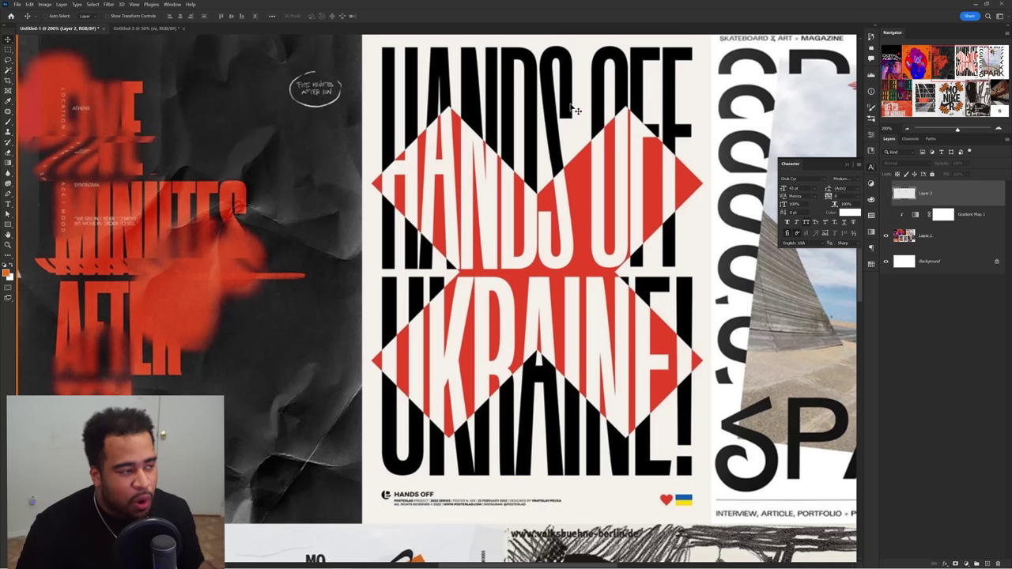
{"action": "left_click", "coordinate": [154, 29]}
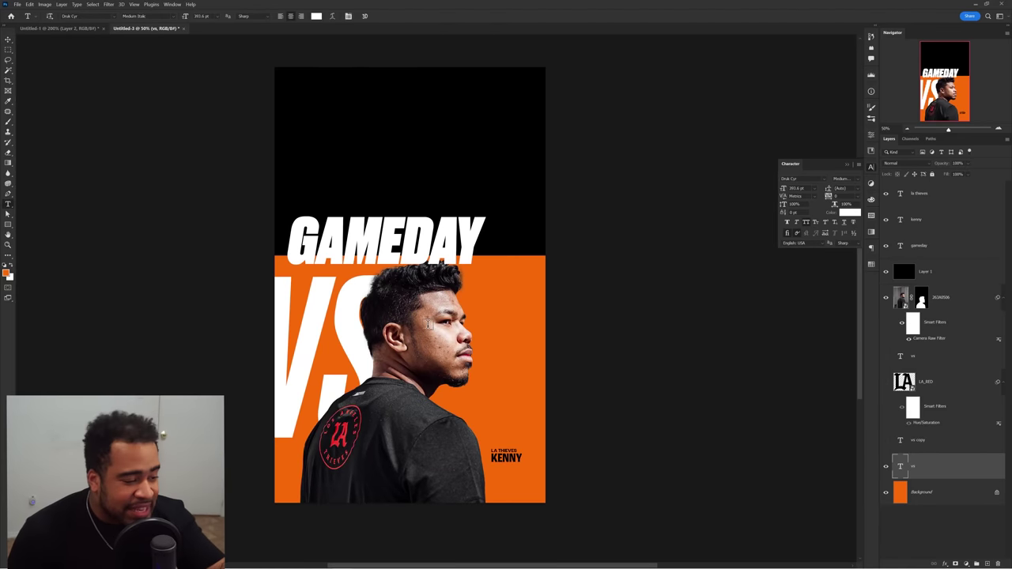
- Extend the large VS text to VERSUS and place a duplicate of it below as a second row behind the man
{"action": "left_click_drag", "start_coordinate": [339, 335], "coordinate": [517, 320]}
{"action": "type", "text": "ersus"}
{"action": "key", "text": "ctrl+Return"}
{"action": "key", "text": "v"}
{"action": "left_click_drag", "start_coordinate": [587, 335], "coordinate": [510, 482]}
{"action": "left_click", "coordinate": [525, 405], "text": "ctrl"}
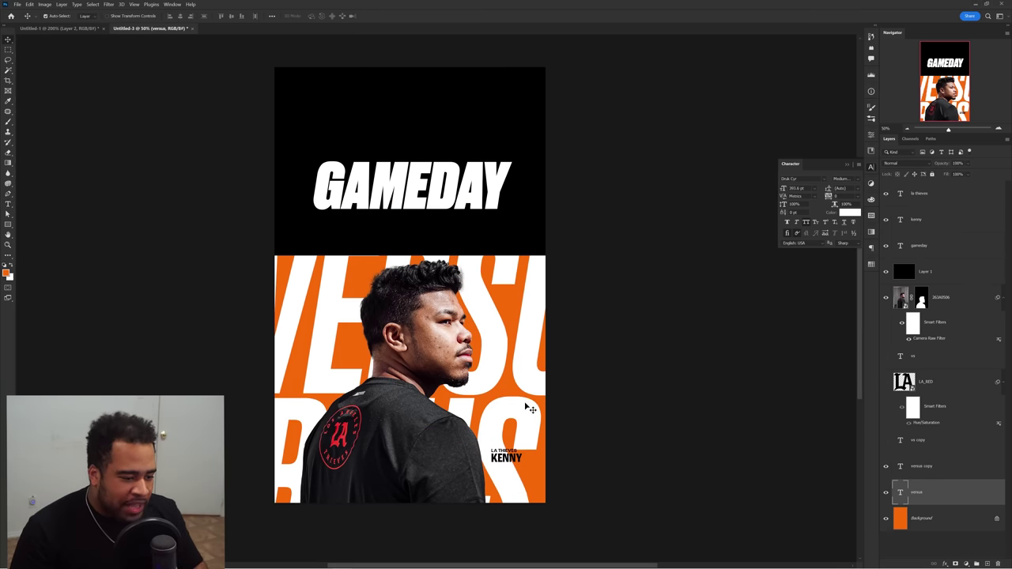
{"action": "left_click_drag", "start_coordinate": [530, 407], "coordinate": [536, 403]}
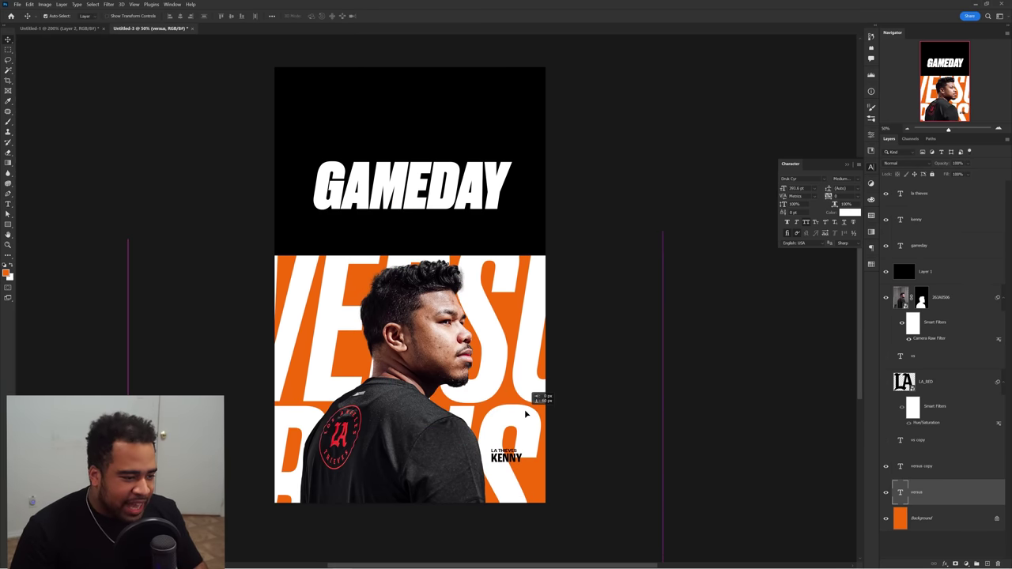
- Sample the red of the large circle in the orange illustrated reference poster
{"action": "left_click", "coordinate": [63, 29]}
{"action": "scroll", "coordinate": [334, 177], "scroll_direction": "down", "scroll_amount": 3}
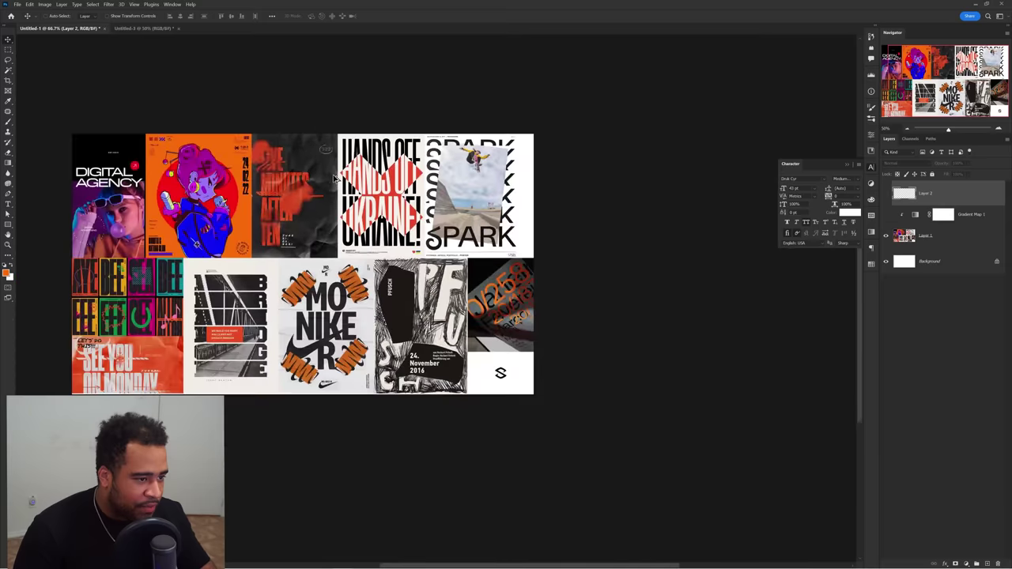
{"action": "left_click_drag", "start_coordinate": [326, 194], "coordinate": [461, 226]}
{"action": "key", "text": "b"}
{"action": "scroll", "coordinate": [358, 211], "scroll_direction": "up", "scroll_amount": 3}
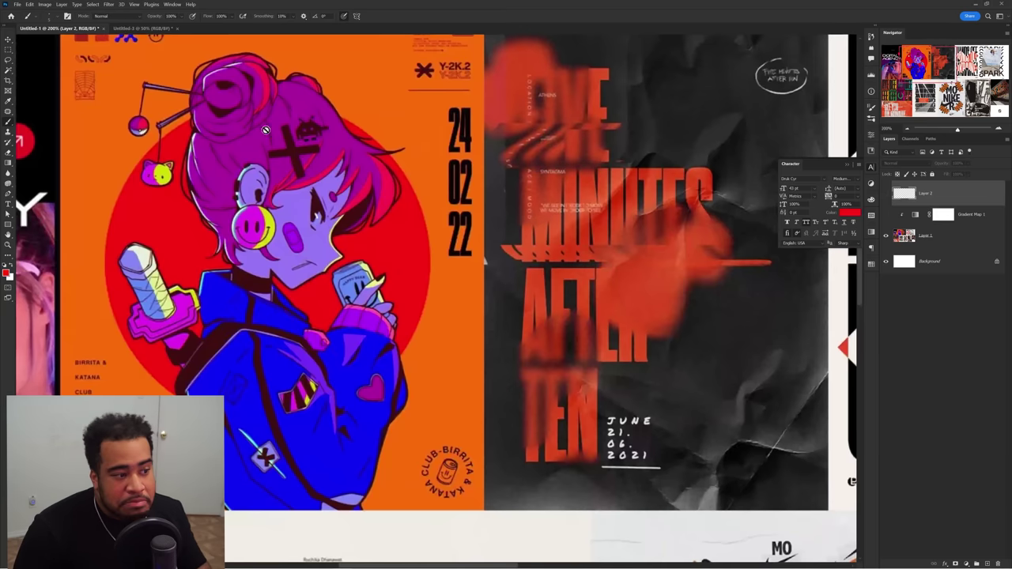
- Apply an orange Color Overlay at 100% opacity to the black Layer 1 block of the GAMEDAY poster
{"action": "left_click", "coordinate": [145, 29]}
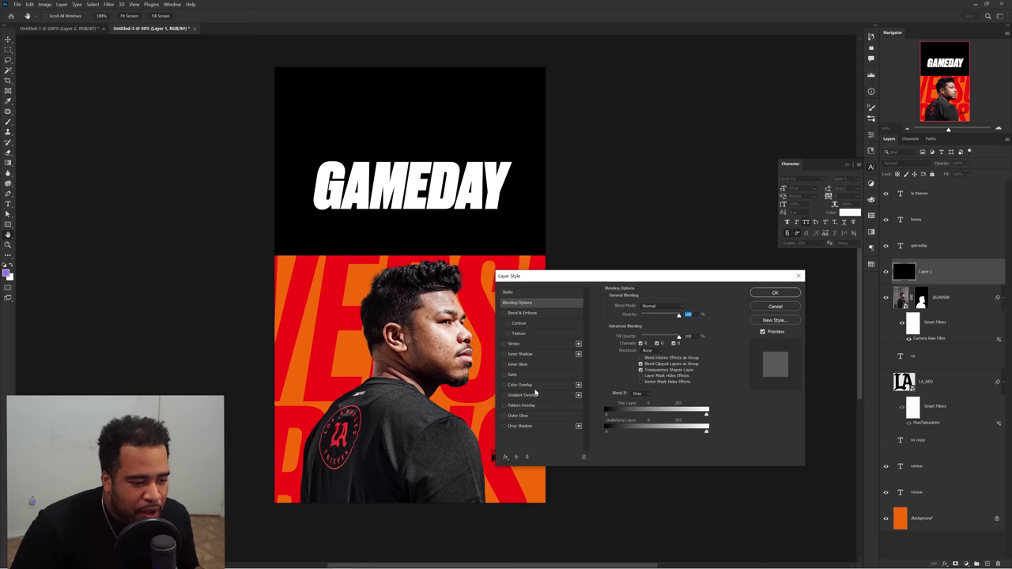
{"action": "left_click", "coordinate": [520, 384]}
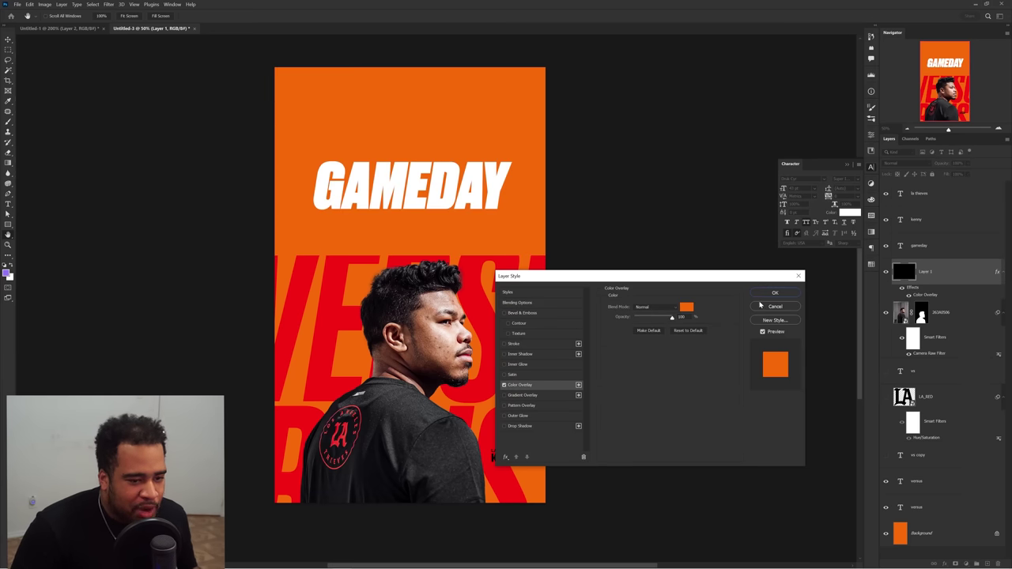
{"action": "left_click", "coordinate": [766, 293]}
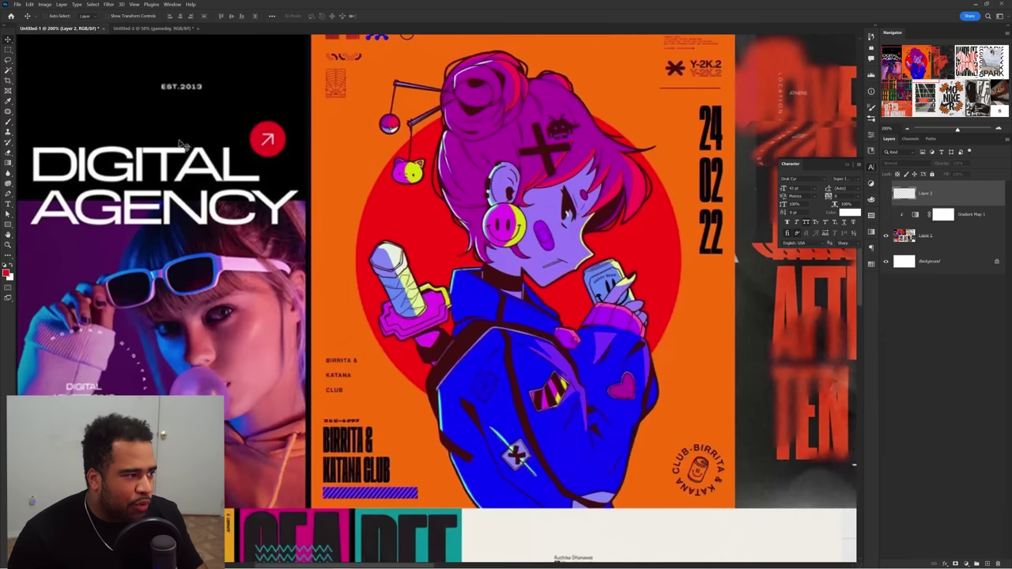
- Sample the red from the arrow circle on the DIGITAL AGENCY reference and use it for the poster's upper block
{"action": "scroll", "coordinate": [272, 140], "scroll_direction": "up", "scroll_amount": 5}
{"action": "scroll", "coordinate": [272, 139], "scroll_direction": "down", "scroll_amount": 3}
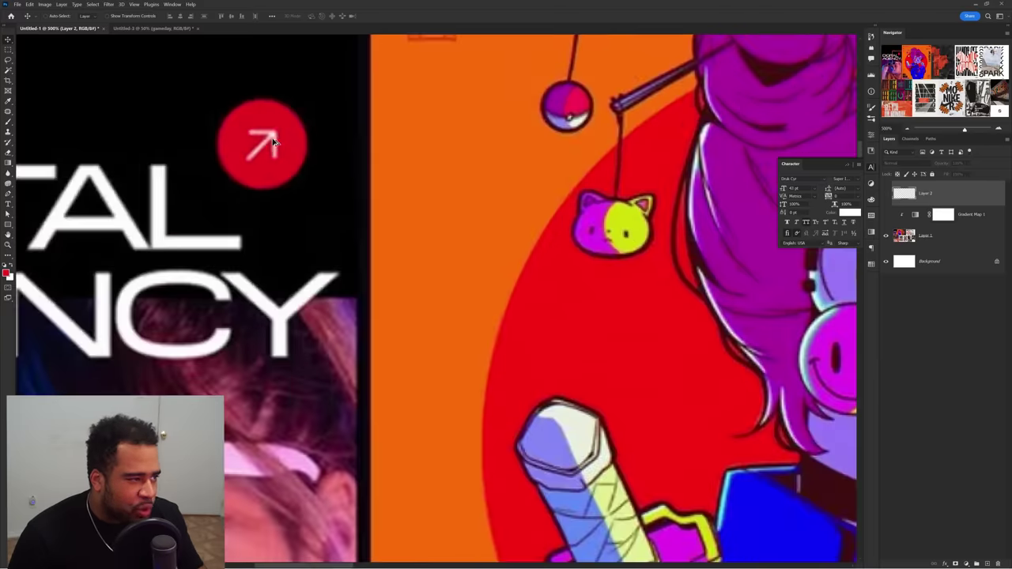
{"action": "left_click", "coordinate": [168, 29]}
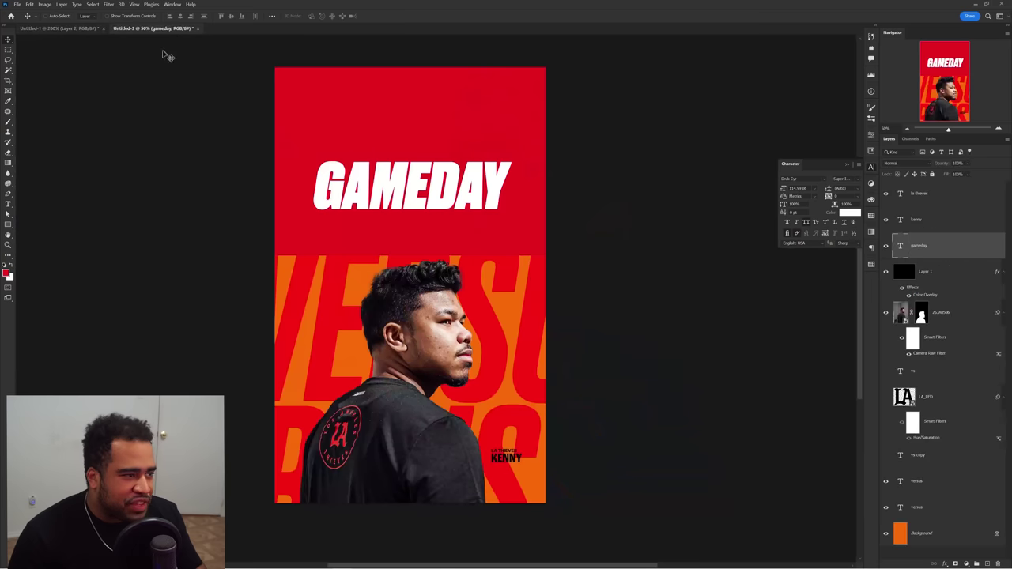
- Recolour both VERSUS text layers to the same red as the upper block
{"action": "left_click", "coordinate": [337, 276], "text": "ctrl"}
{"action": "left_click", "coordinate": [499, 420], "text": "ctrl+shift"}
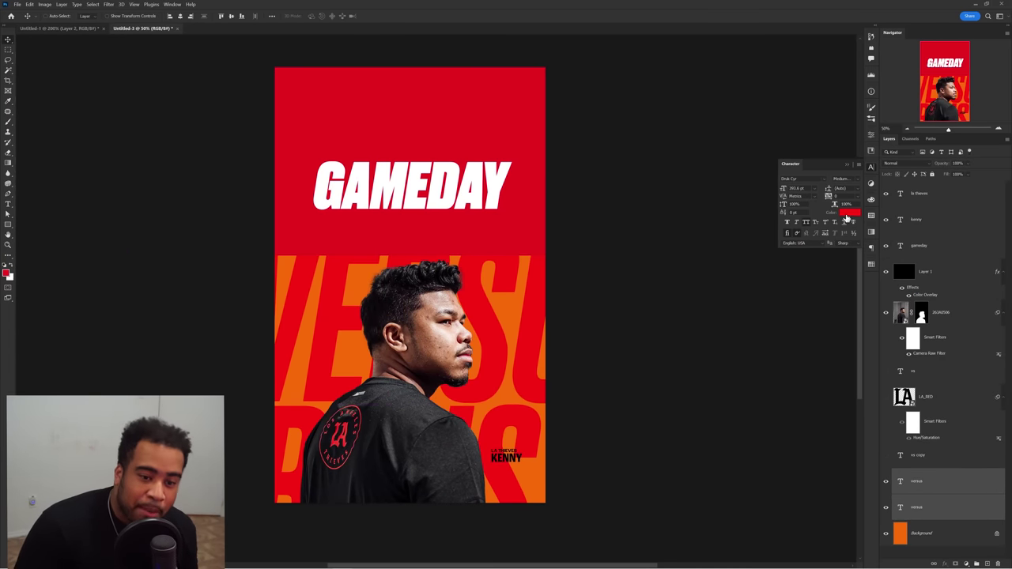
{"action": "left_click", "coordinate": [849, 213]}
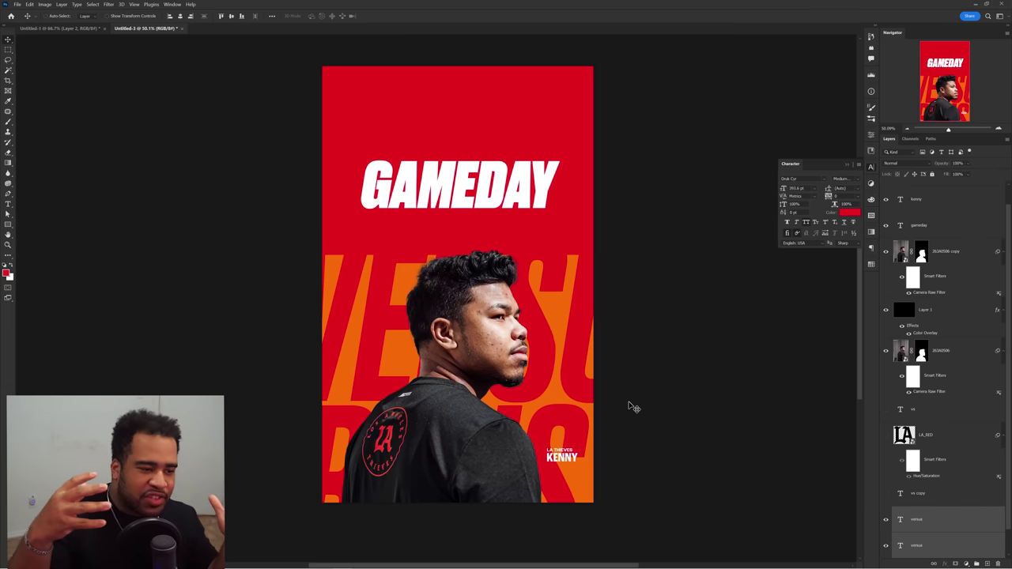
- Show the LA_RED logo layer behind the man and select it
{"action": "left_click", "coordinate": [885, 436]}
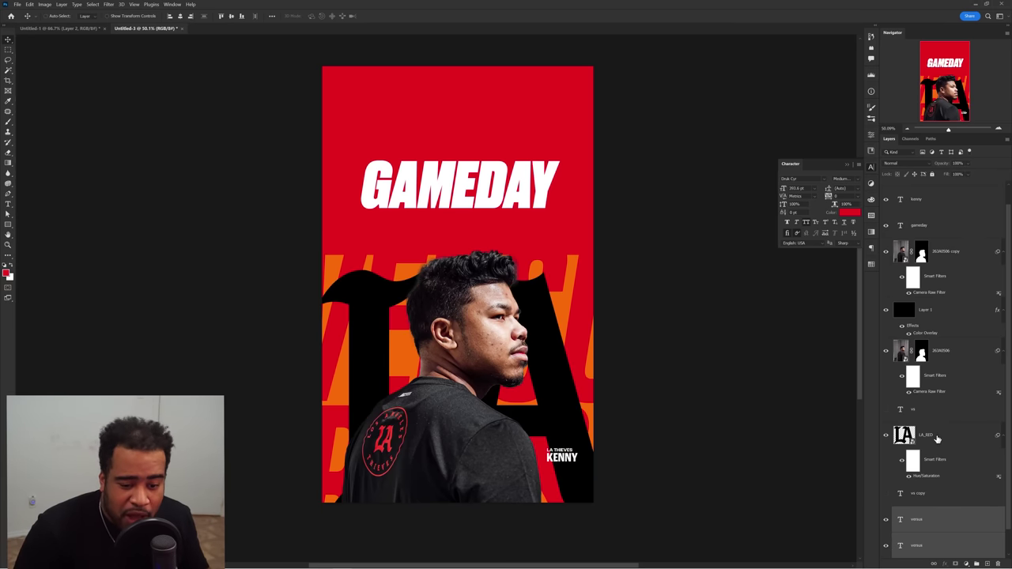
{"action": "left_click", "coordinate": [949, 437]}
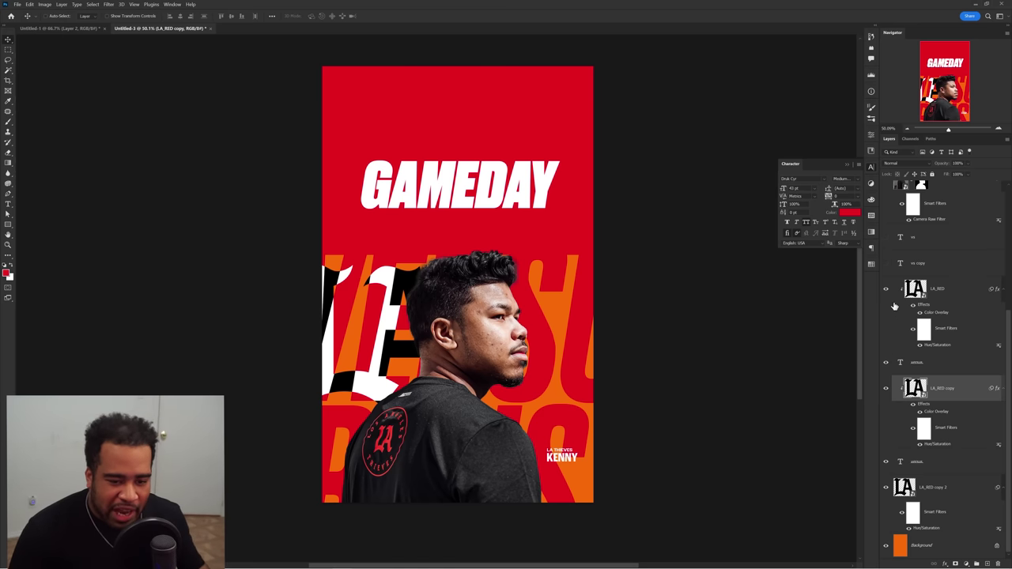
- Check the LA logo copies clipped into the VERSUS text layers, then undo the clipping
{"action": "left_click", "coordinate": [887, 389]}
{"action": "left_click", "coordinate": [886, 388]}
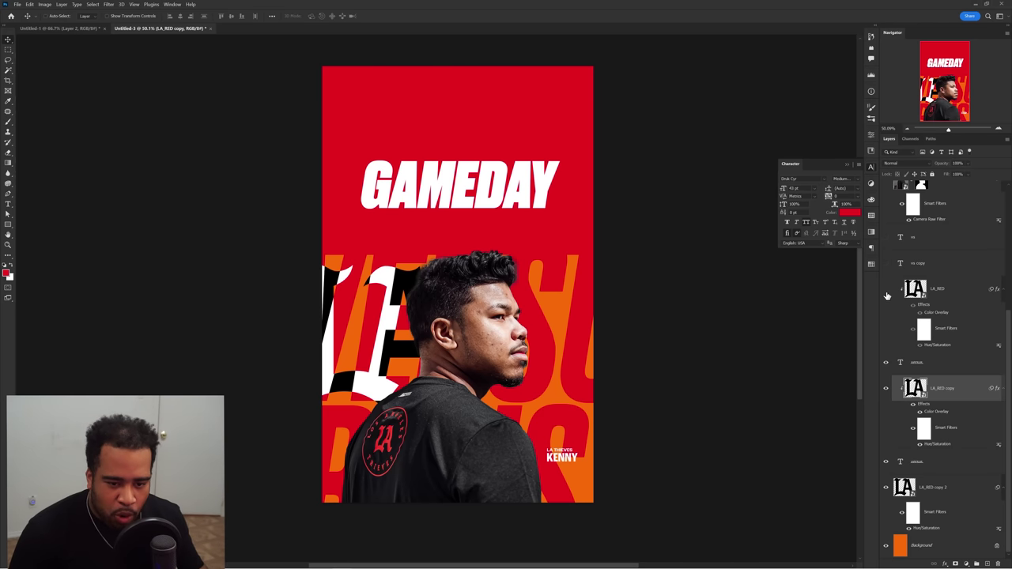
{"action": "key", "text": "ctrl+z"}
{"action": "key", "text": "ctrl+z"}
{"action": "key", "text": "ctrl+z"}
{"action": "key", "text": "ctrl+z"}
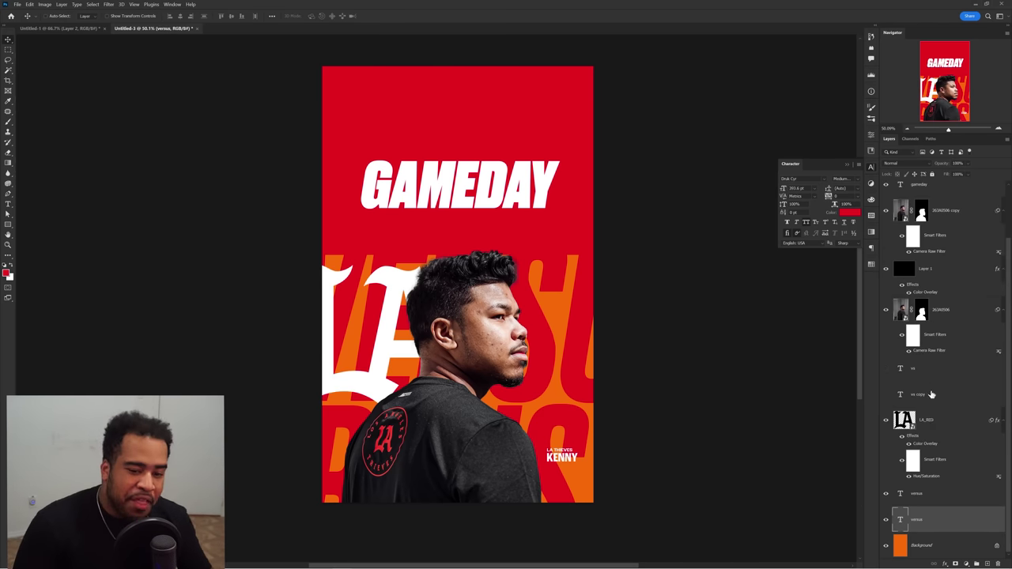
- Scale down the white LA logo so that more of it shows beside the man's head
{"action": "left_click", "coordinate": [419, 330], "text": "ctrl"}
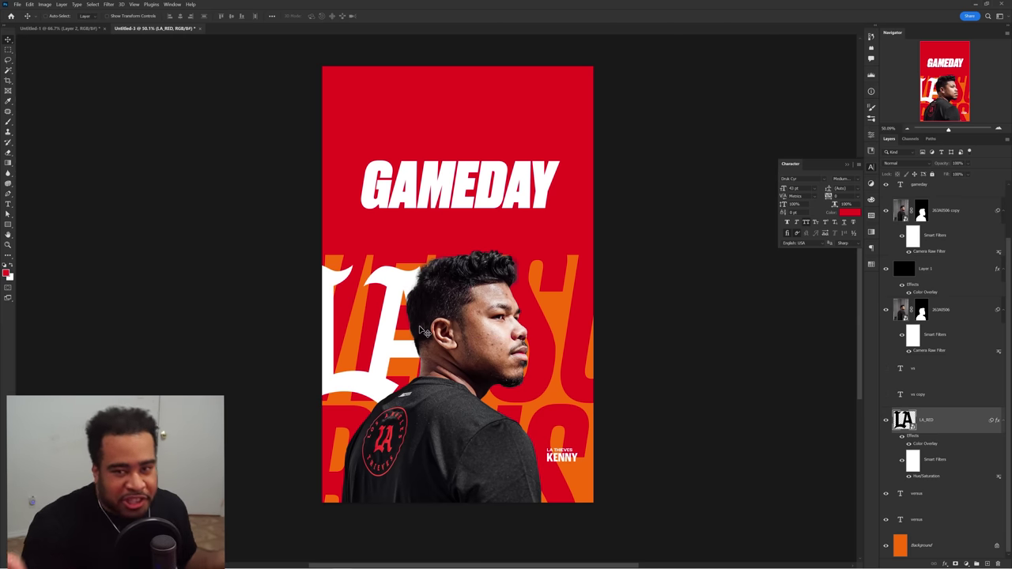
{"action": "key", "text": "ctrl+t"}
{"action": "left_click_drag", "start_coordinate": [474, 334], "coordinate": [453, 334]}
{"action": "key", "text": "Return"}
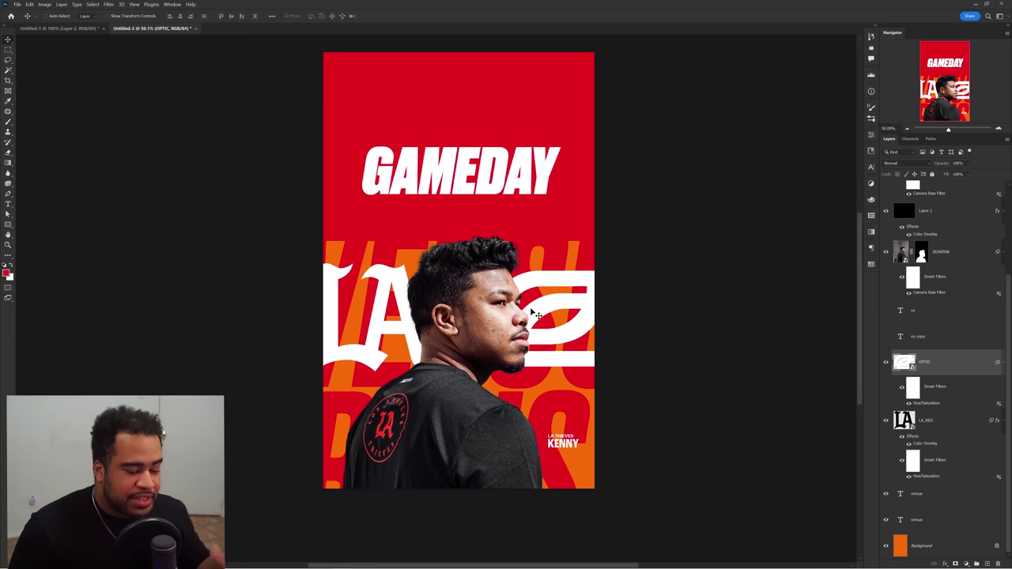
- Move the two-line LA THIEVES player label onto the back of the man's shirt
{"action": "left_click_drag", "start_coordinate": [557, 421], "coordinate": [459, 415]}
{"action": "key", "text": "ctrl+z"}
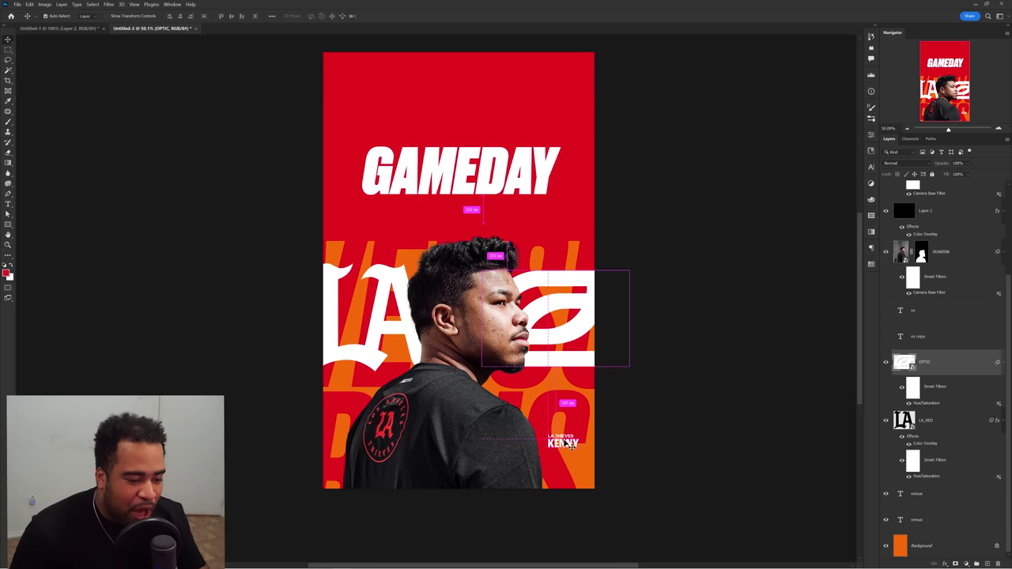
{"action": "left_click", "coordinate": [561, 437], "text": "ctrl"}
{"action": "left_click", "coordinate": [563, 442], "text": "ctrl+shift"}
{"action": "left_click_drag", "start_coordinate": [564, 443], "coordinate": [447, 435]}
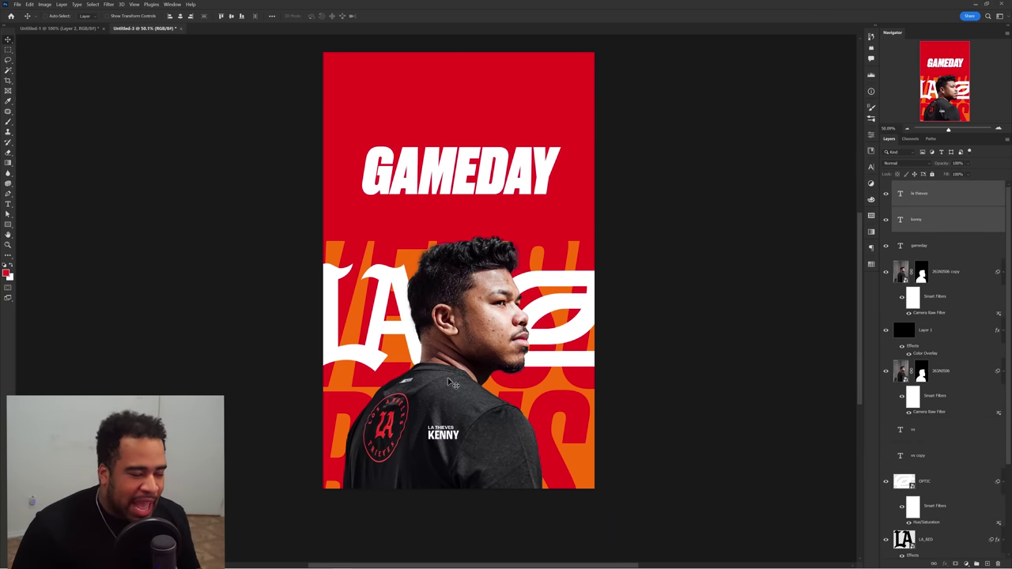
- Move the OPTIC logo down beside the man's shoulder, scale it down slightly and nudge the LA logo up
{"action": "left_click", "coordinate": [55, 31]}
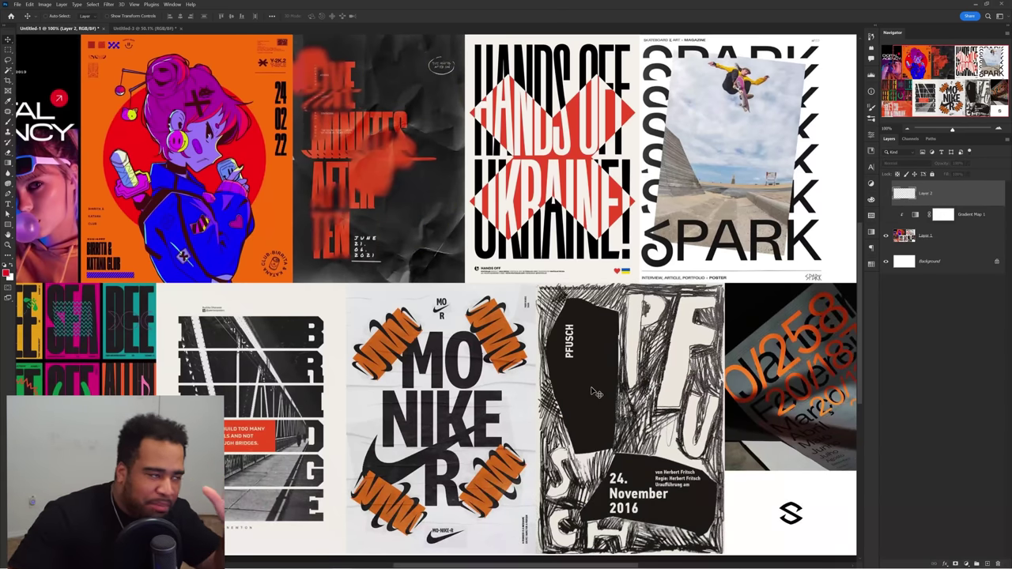
{"action": "left_click", "coordinate": [147, 29]}
{"action": "left_click_drag", "start_coordinate": [547, 324], "coordinate": [563, 440]}
{"action": "left_click_drag", "start_coordinate": [389, 320], "coordinate": [390, 317]}
{"action": "left_click", "coordinate": [576, 407], "text": "ctrl"}
{"action": "key", "text": "ctrl+t"}
{"action": "left_click_drag", "start_coordinate": [637, 411], "coordinate": [629, 409]}
{"action": "key", "text": "Return"}
{"action": "left_click_drag", "start_coordinate": [563, 399], "coordinate": [556, 407]}
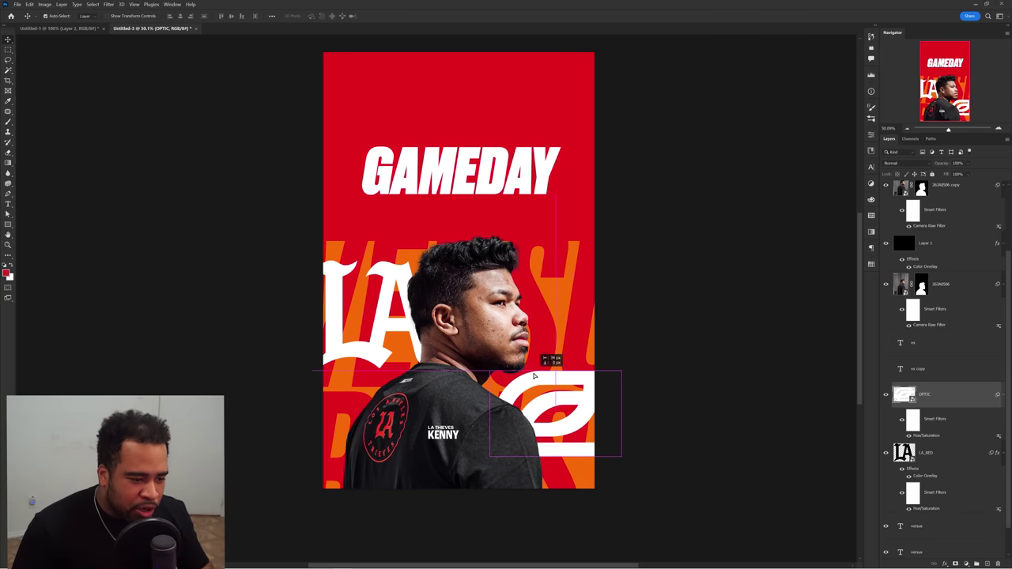
- Move the LA THIEVES player label beside the man's face and place a copy near the poster's lower left edge
{"action": "left_click", "coordinate": [443, 428], "text": "ctrl"}
{"action": "left_click", "coordinate": [450, 435], "text": "ctrl+shift"}
{"action": "left_click_drag", "start_coordinate": [464, 438], "coordinate": [415, 431]}
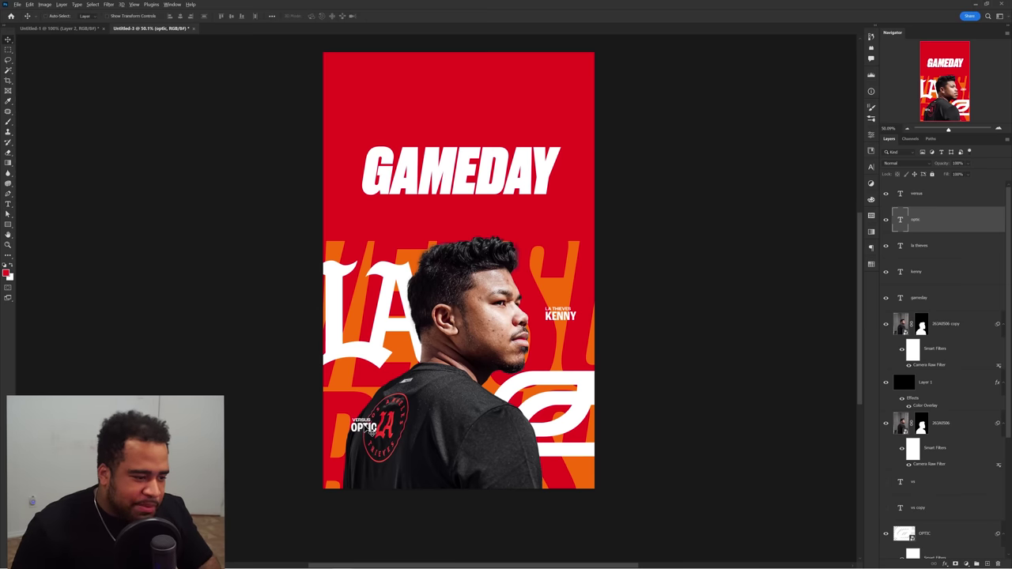
- Change the copied label at the poster's lower left to read VERSUS above OPTIC
{"action": "scroll", "coordinate": [365, 427], "scroll_direction": "up", "scroll_amount": 2}
{"action": "left_click", "coordinate": [361, 417], "text": "ctrl"}
{"action": "left_click_drag", "start_coordinate": [368, 433], "coordinate": [348, 433]}
{"action": "left_click", "coordinate": [348, 433], "text": "shift"}
{"action": "scroll", "coordinate": [348, 434], "scroll_direction": "down", "scroll_amount": 2}
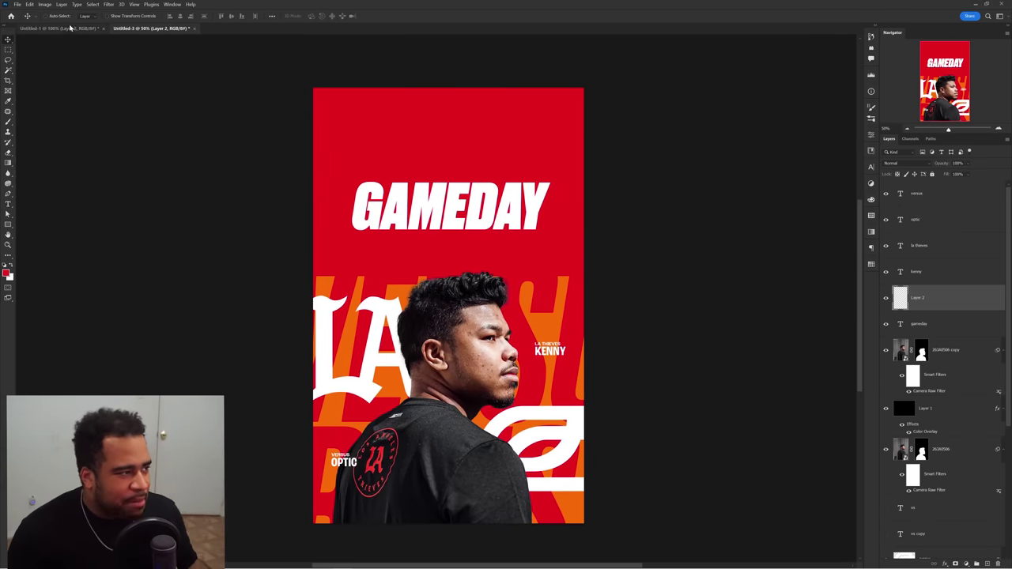
- Following the DIGITAL AGENCY poster's overlapping accent, draw a pointed black shape over the end of GAMEDAY with the Pen tool
{"action": "left_click", "coordinate": [70, 27]}
{"action": "scroll", "coordinate": [506, 167], "scroll_direction": "up", "scroll_amount": 3}
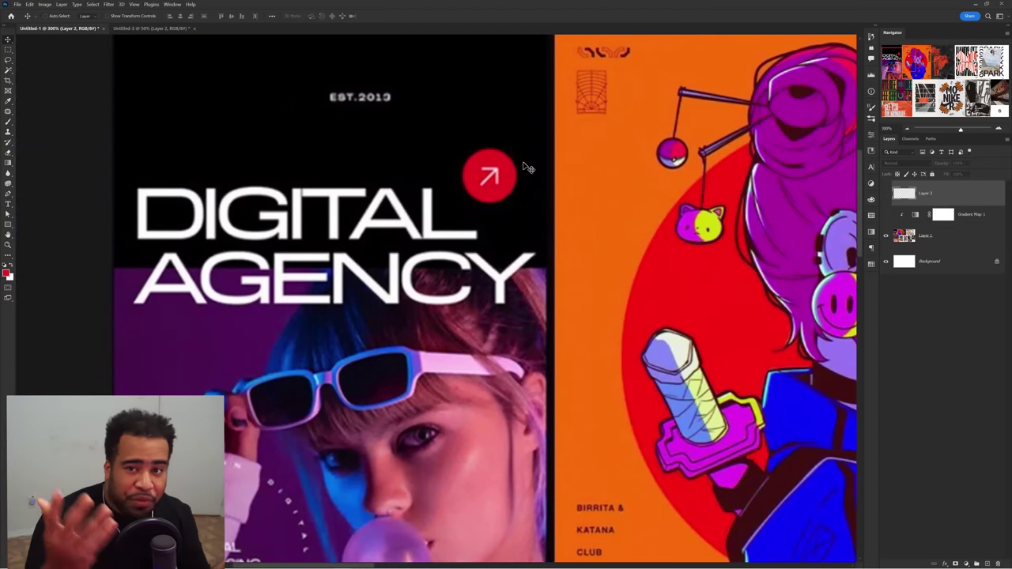
{"action": "left_click", "coordinate": [155, 29]}
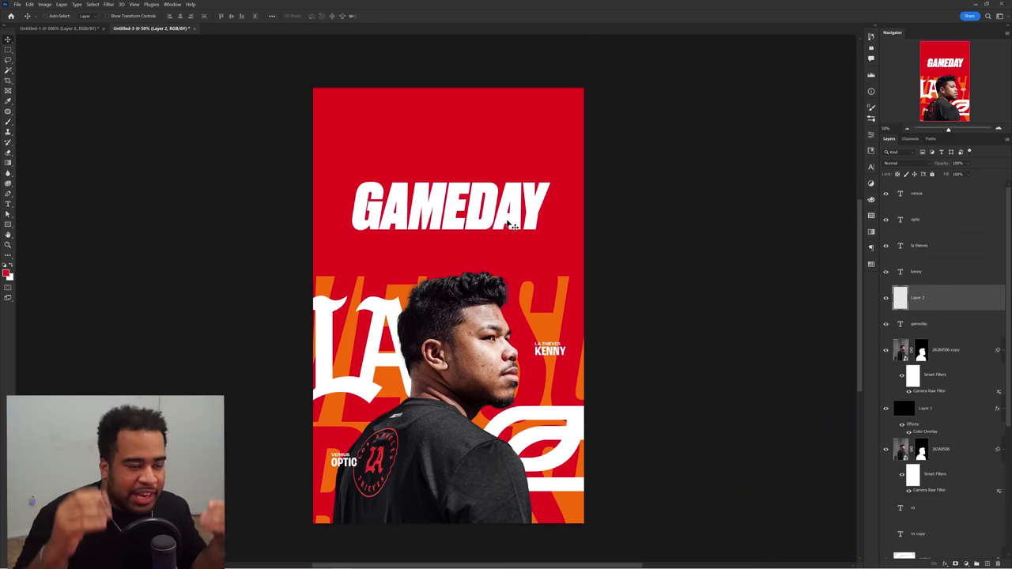
{"action": "key", "text": "p"}
{"action": "left_click_drag", "start_coordinate": [511, 229], "coordinate": [569, 203]}
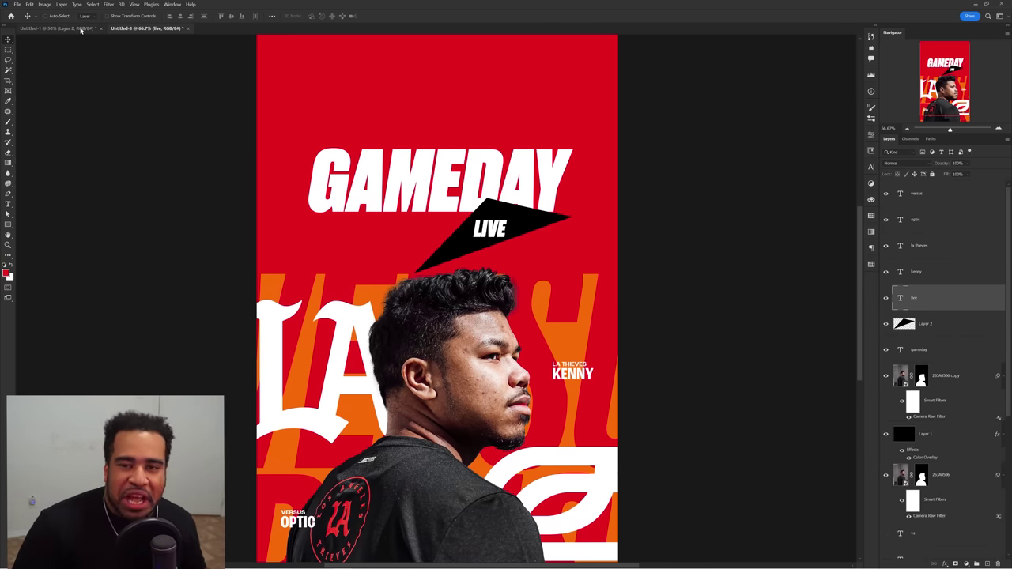
- Compare the poster with the reference board, examining the PFUSCH poster's black shapes and the MONIKER poster's small vertical text
{"action": "left_click", "coordinate": [81, 29]}
{"action": "scroll", "coordinate": [488, 303], "scroll_direction": "up", "scroll_amount": 1}
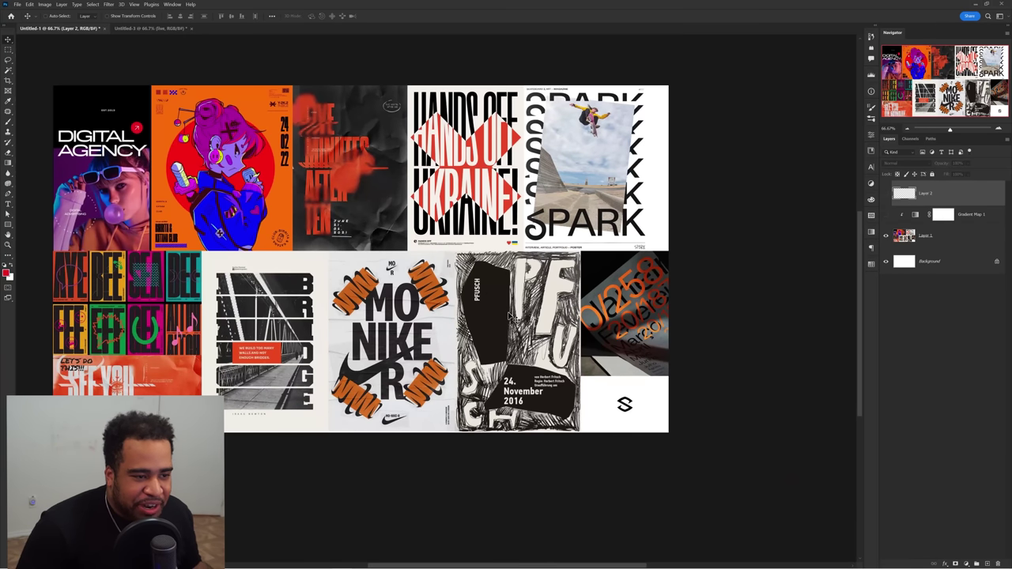
{"action": "left_click", "coordinate": [162, 28]}
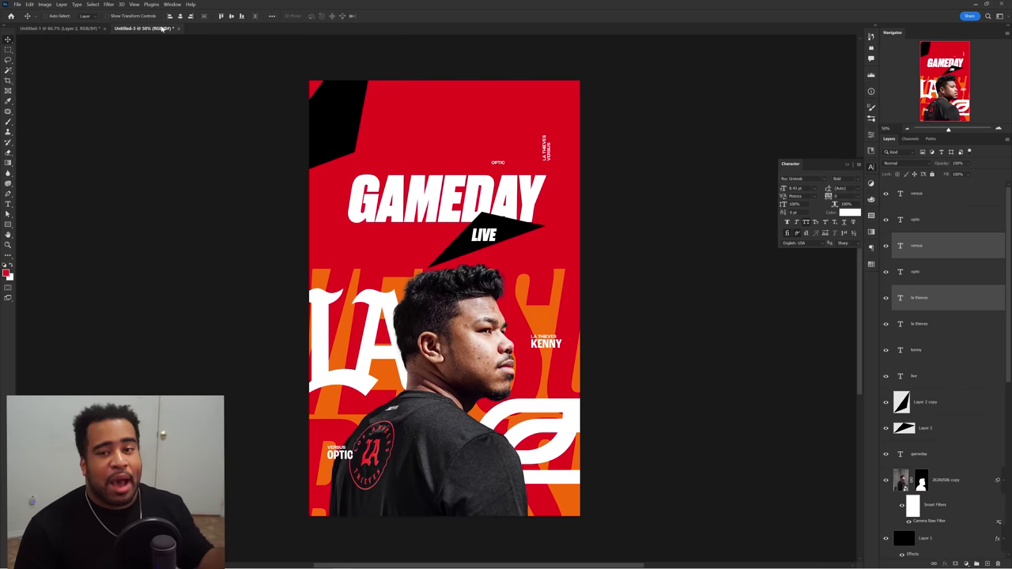
{"action": "left_click", "coordinate": [86, 29]}
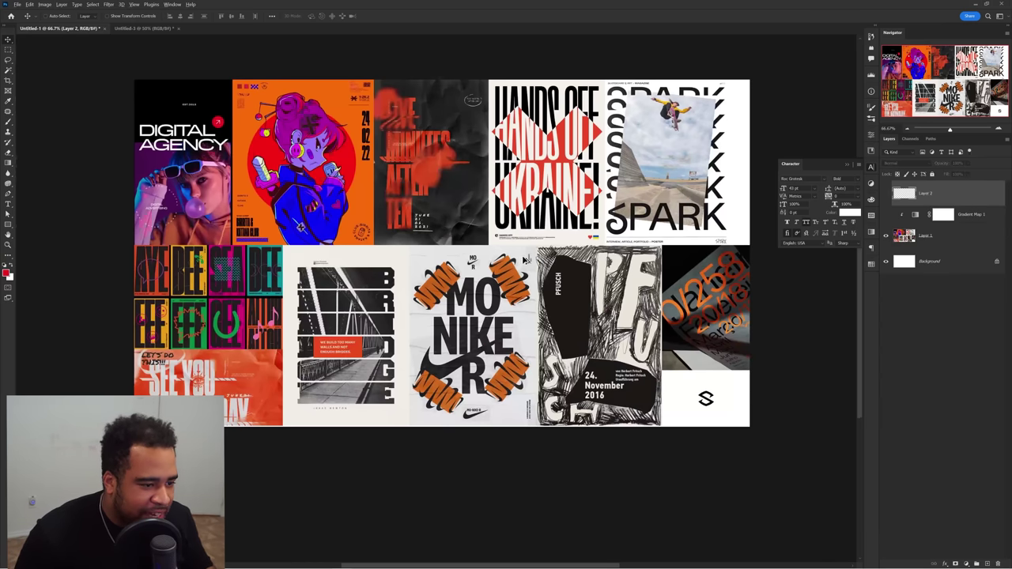
{"action": "scroll", "coordinate": [551, 268], "scroll_direction": "up", "scroll_amount": 6}
{"action": "scroll", "coordinate": [551, 268], "scroll_direction": "down", "scroll_amount": 5}
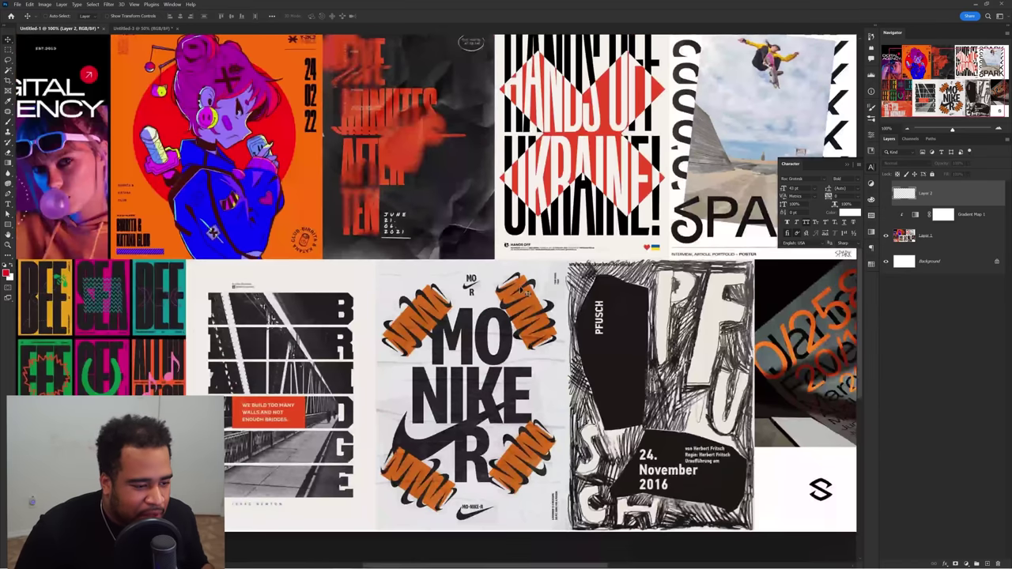
{"action": "left_click", "coordinate": [144, 29]}
- Fine-tune the position of the small vertical LA THIEVES and VERSUS lines near the poster's right edge
{"action": "scroll", "coordinate": [515, 135], "scroll_direction": "up", "scroll_amount": 1}
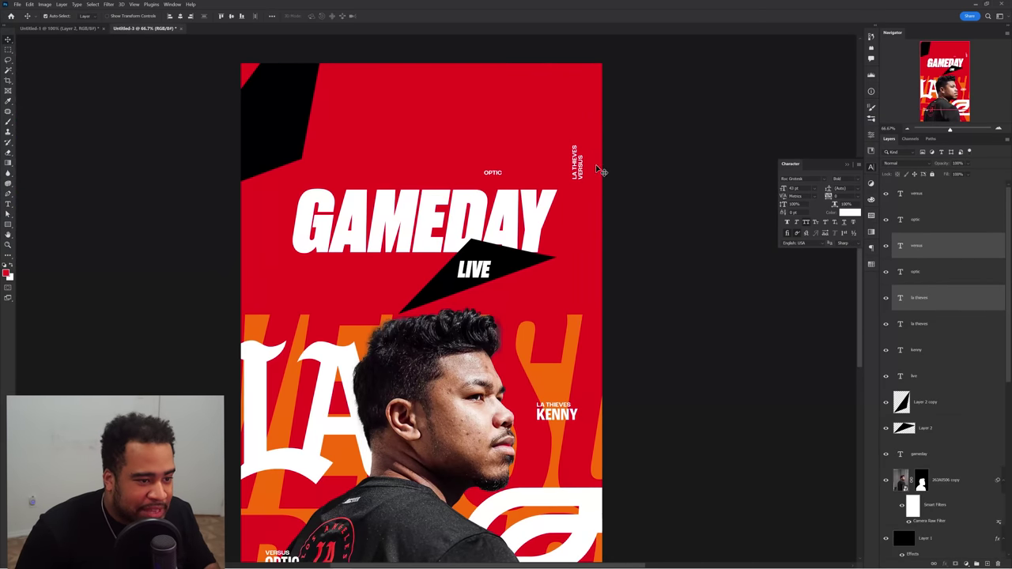
{"action": "left_click", "coordinate": [603, 172], "text": "ctrl"}
{"action": "left_click", "coordinate": [581, 170], "text": "ctrl"}
{"action": "left_click_drag", "start_coordinate": [580, 171], "coordinate": [576, 169]}
{"action": "scroll", "coordinate": [584, 168], "scroll_direction": "up", "scroll_amount": 3}
{"action": "left_click", "coordinate": [545, 170], "text": "shift"}
{"action": "scroll", "coordinate": [546, 169], "scroll_direction": "down", "scroll_amount": 3}
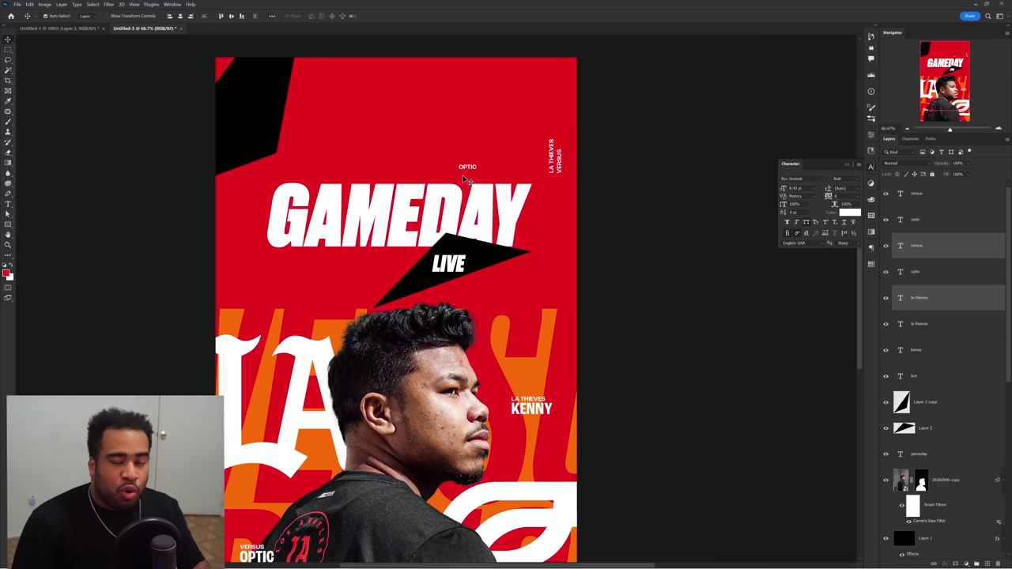
- Move the small OPTIC text above the vertical LA THIEVES line and rotate it to read vertically
{"action": "left_click_drag", "start_coordinate": [469, 168], "coordinate": [526, 112]}
{"action": "key", "text": "ctrl+t"}
{"action": "key", "text": "Return"}
{"action": "scroll", "coordinate": [630, 195], "scroll_direction": "down", "scroll_amount": 1}
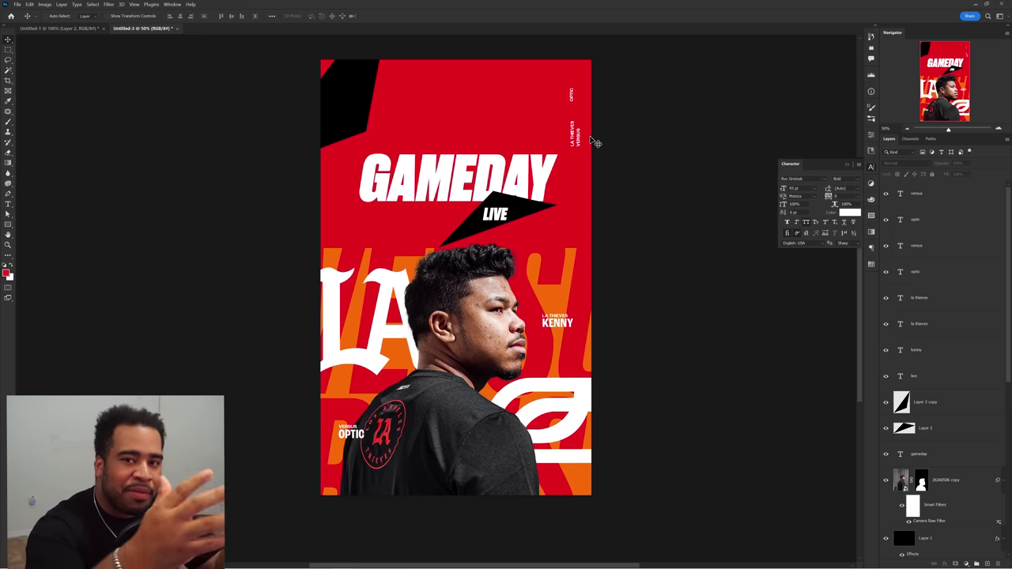
- Place a scaled-down copy of the GAMEDAY poster over the middle of the reference board for comparison
{"action": "left_click", "coordinate": [74, 29]}
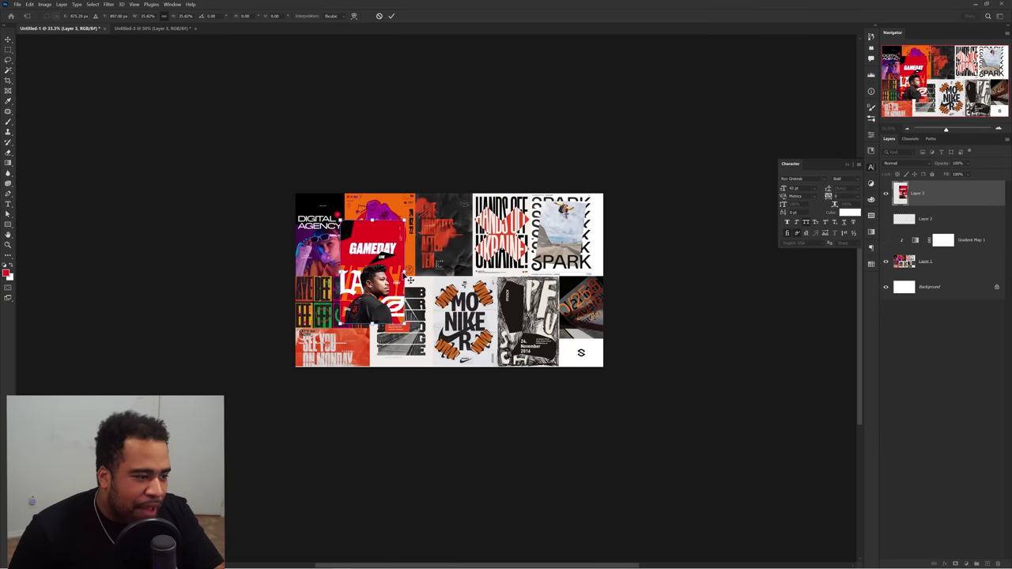
{"action": "key", "text": "Return"}
{"action": "left_click_drag", "start_coordinate": [369, 276], "coordinate": [467, 289]}
{"action": "scroll", "coordinate": [444, 276], "scroll_direction": "up", "scroll_amount": 2}
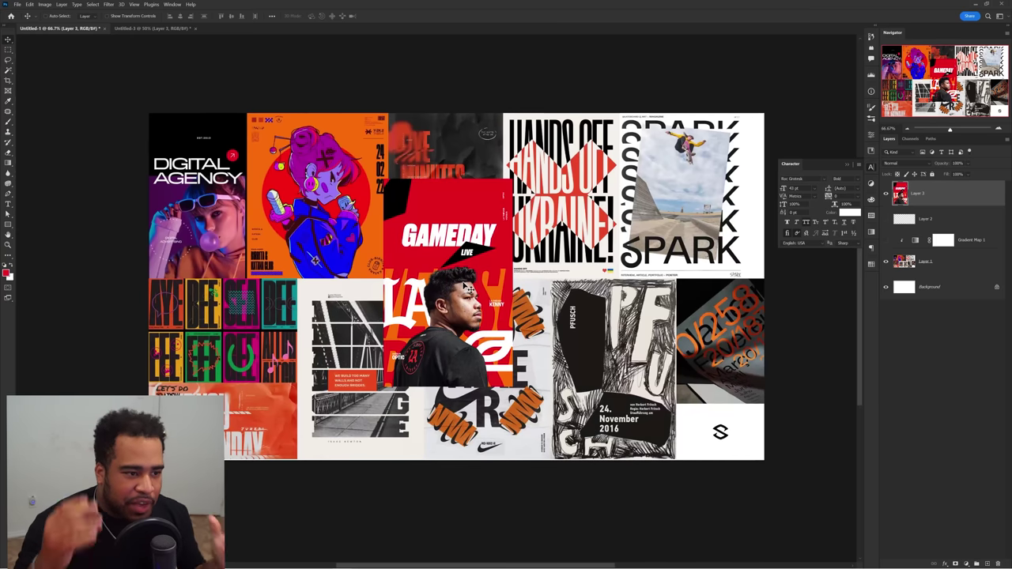